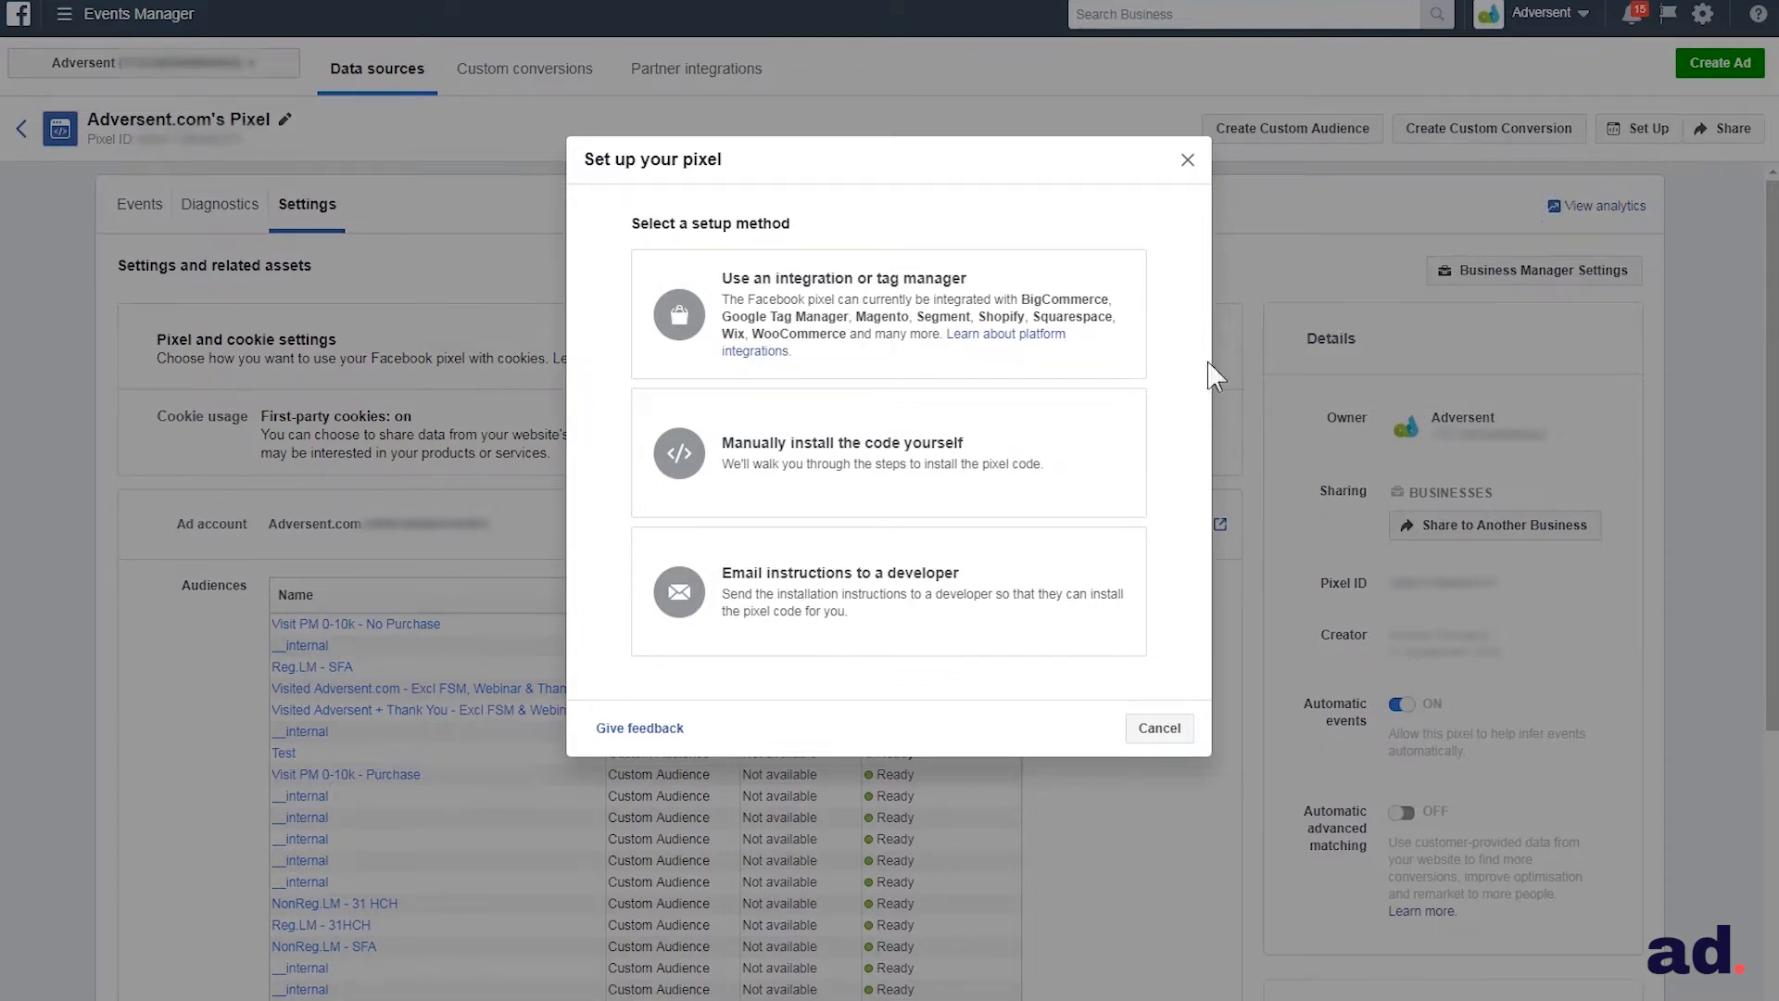
Choose to install the pixel code manually, review the installation instructions and continue to adding events
{"action": "left_click", "coordinate": [892, 468]}
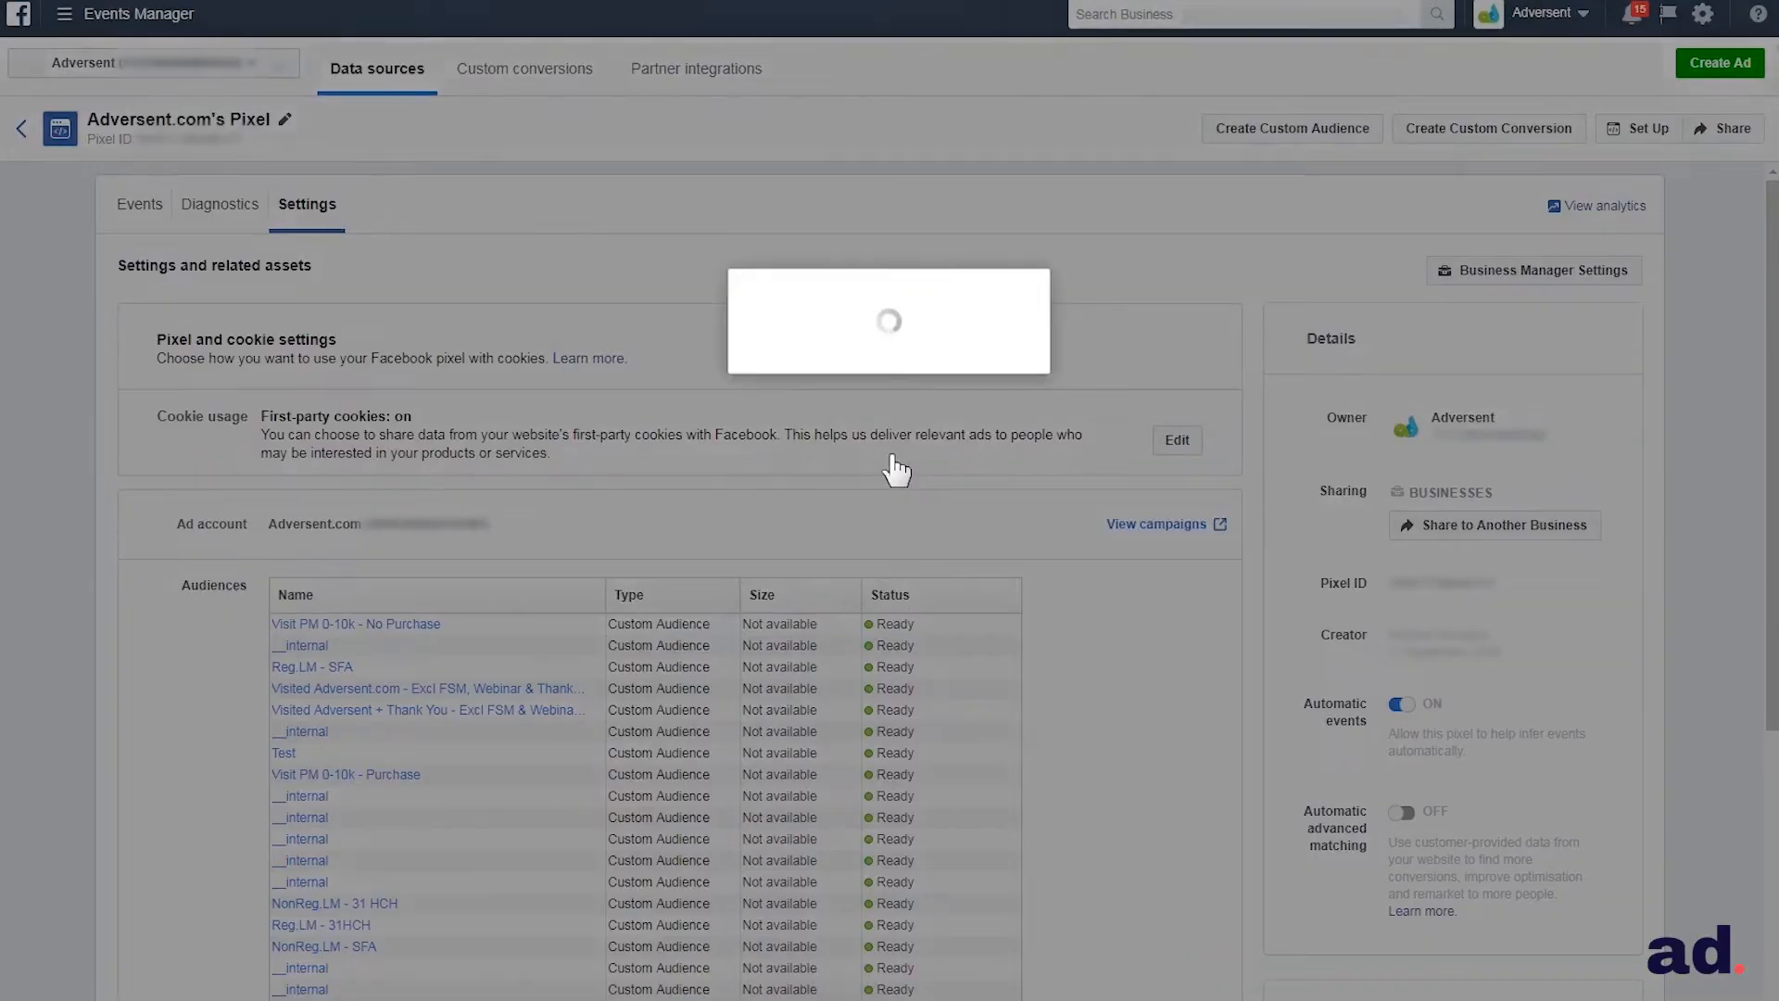
{"action": "scroll", "coordinate": [890, 454], "scroll_direction": "down", "scroll_amount": 3}
{"action": "scroll", "coordinate": [889, 454], "scroll_direction": "down", "scroll_amount": 3}
{"action": "scroll", "coordinate": [890, 454], "scroll_direction": "down", "scroll_amount": 3}
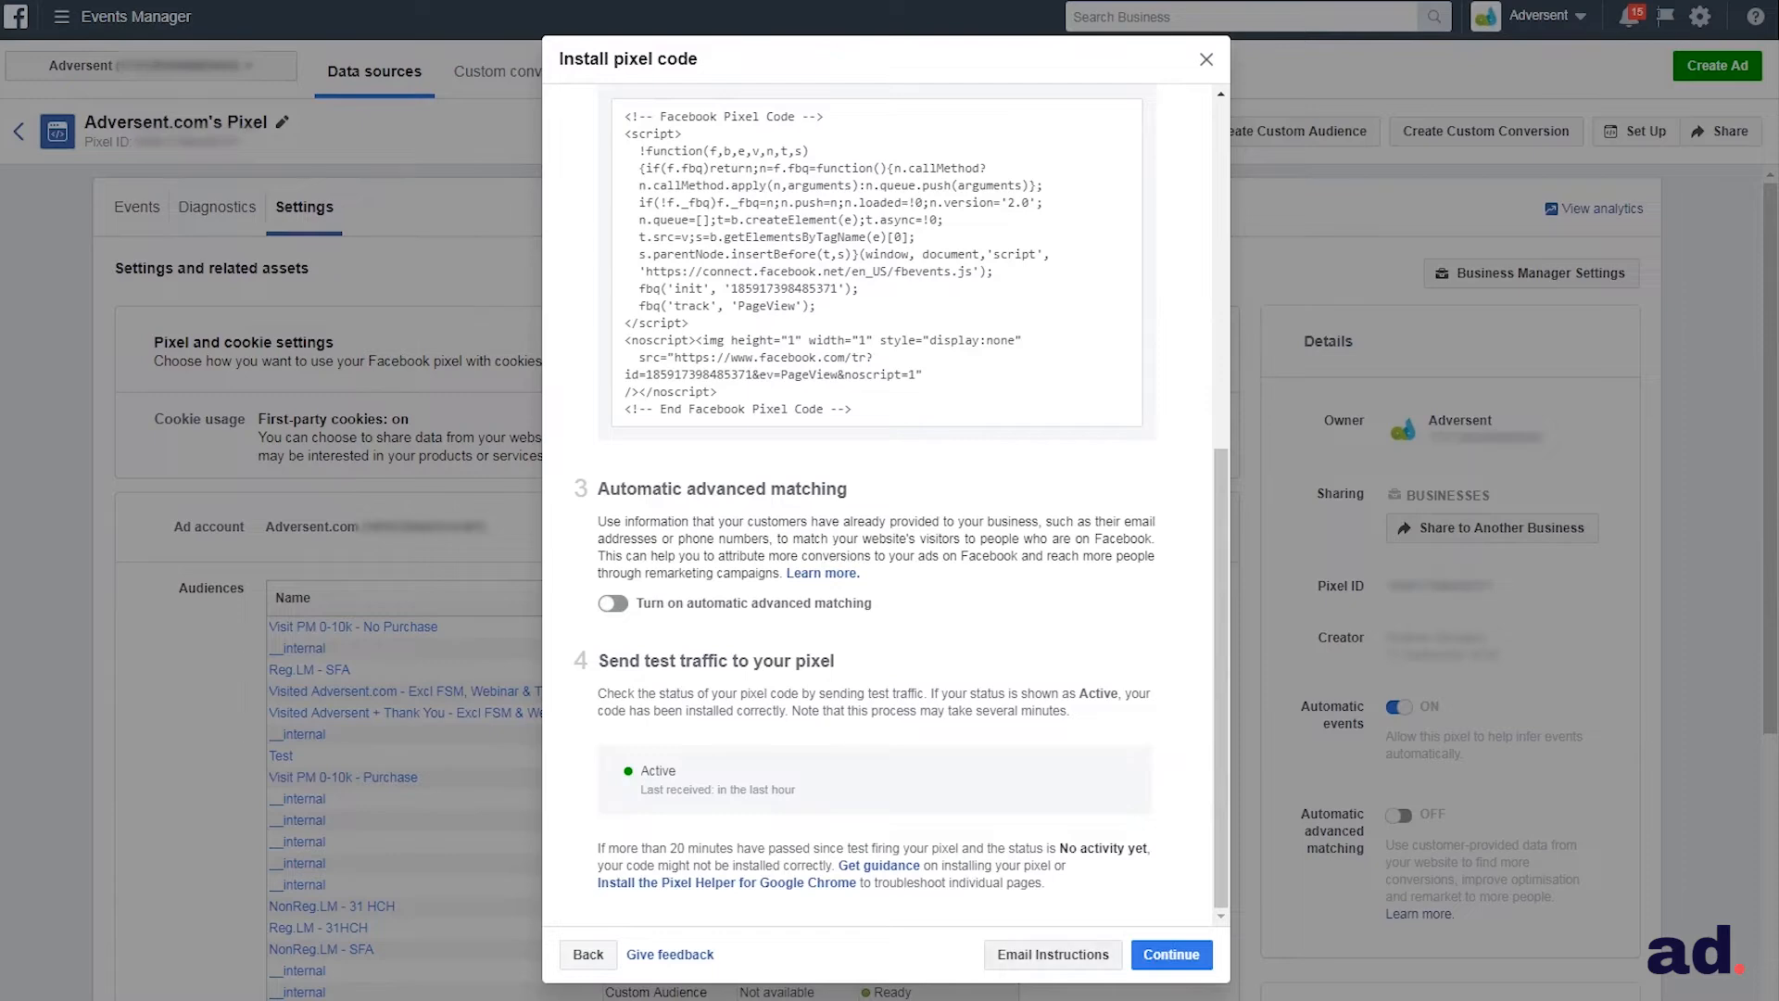
{"action": "left_click", "coordinate": [1167, 960]}
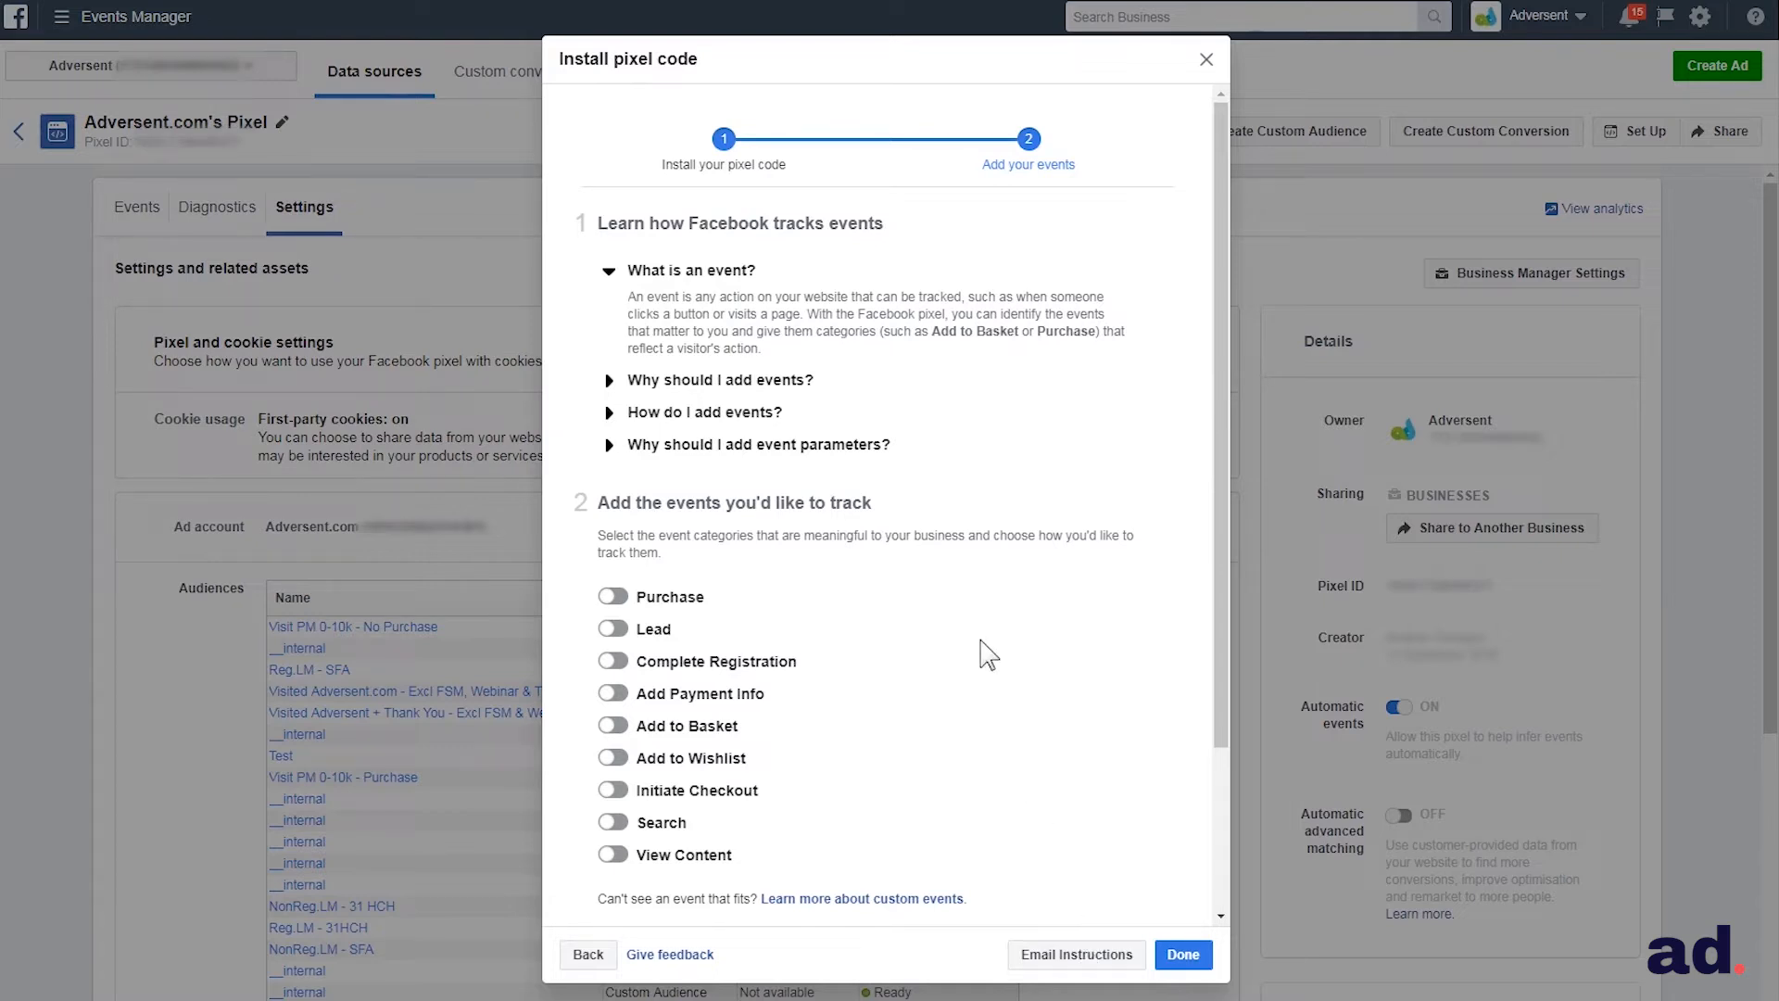
Turn on the Purchase and Lead events and review the code instructions for each
{"action": "left_click", "coordinate": [1052, 403]}
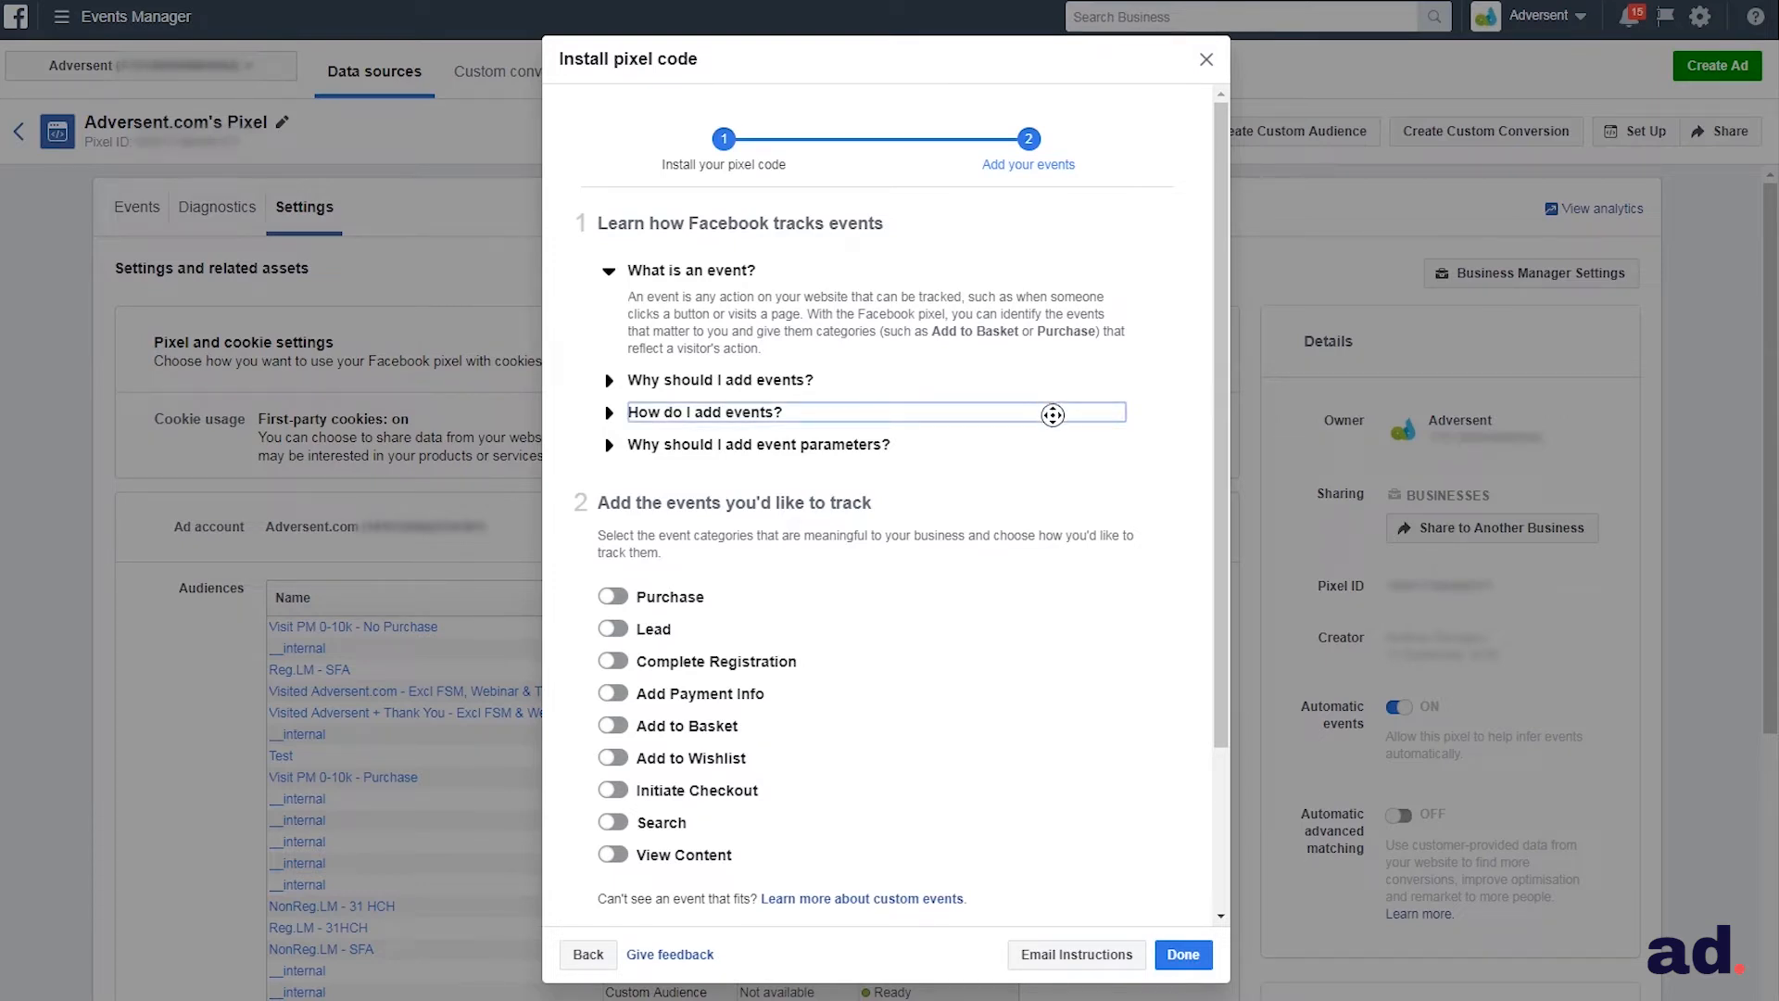
{"action": "scroll", "coordinate": [1052, 414], "scroll_direction": "down", "scroll_amount": 2}
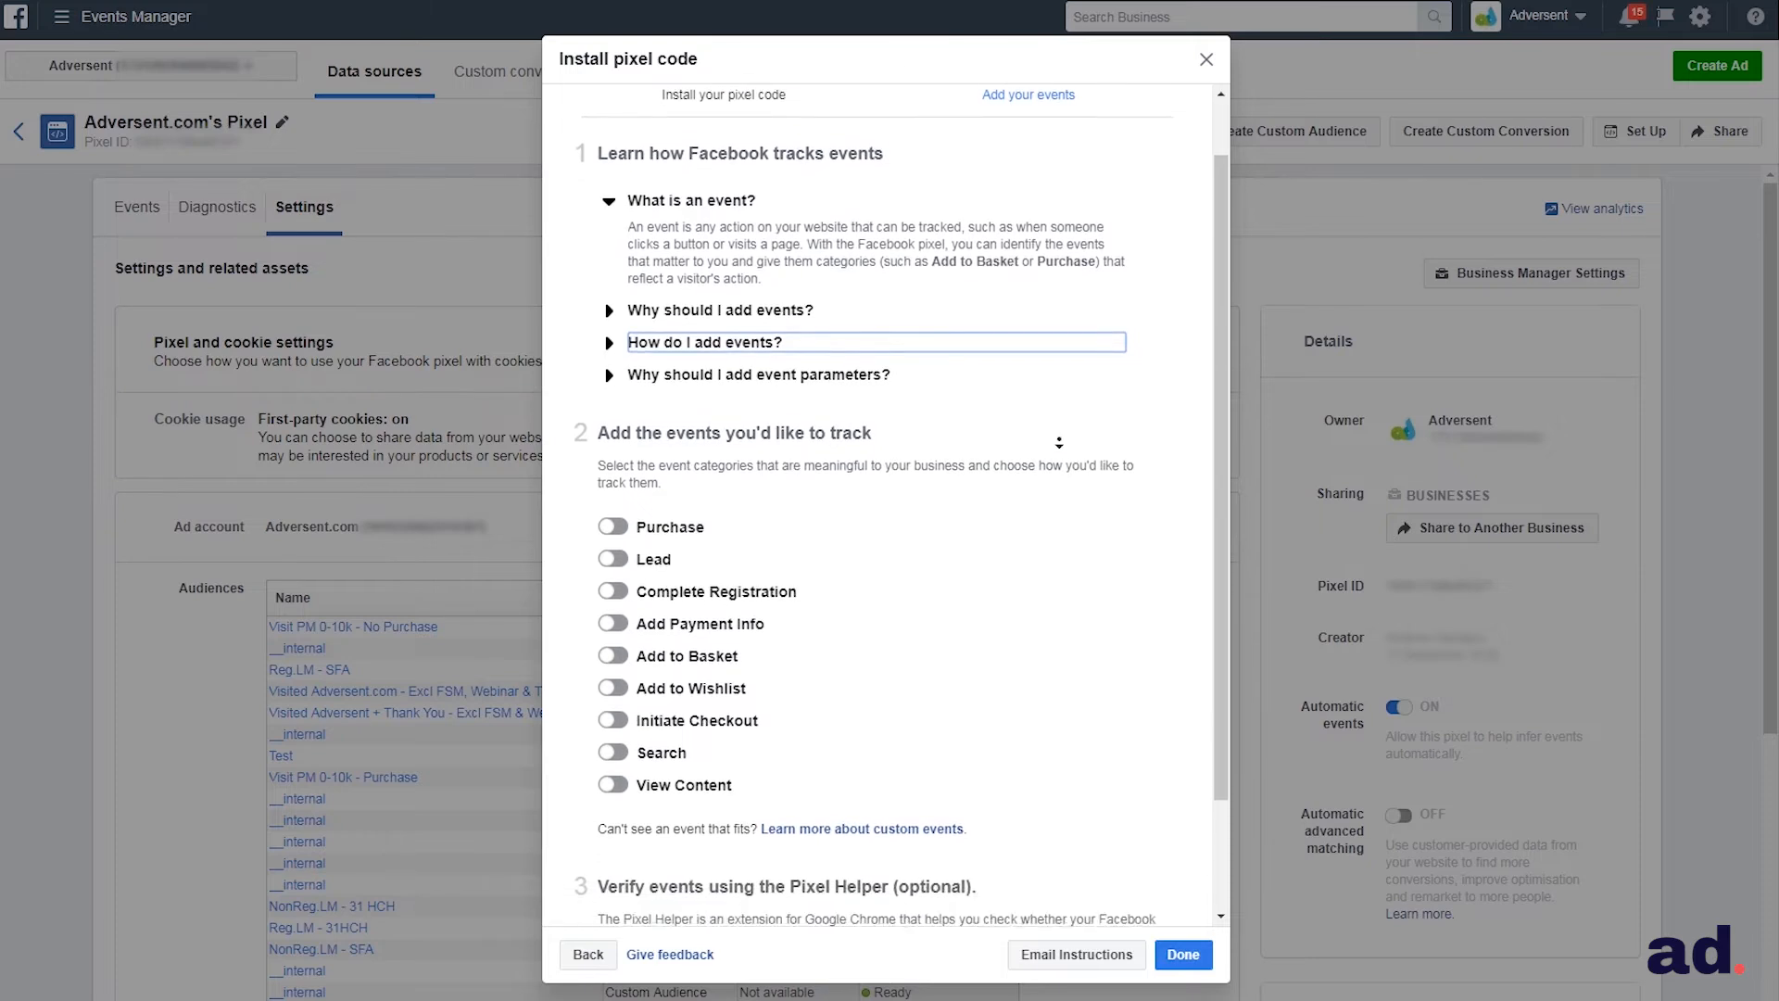
{"action": "scroll", "coordinate": [1059, 443], "scroll_direction": "down", "scroll_amount": 2}
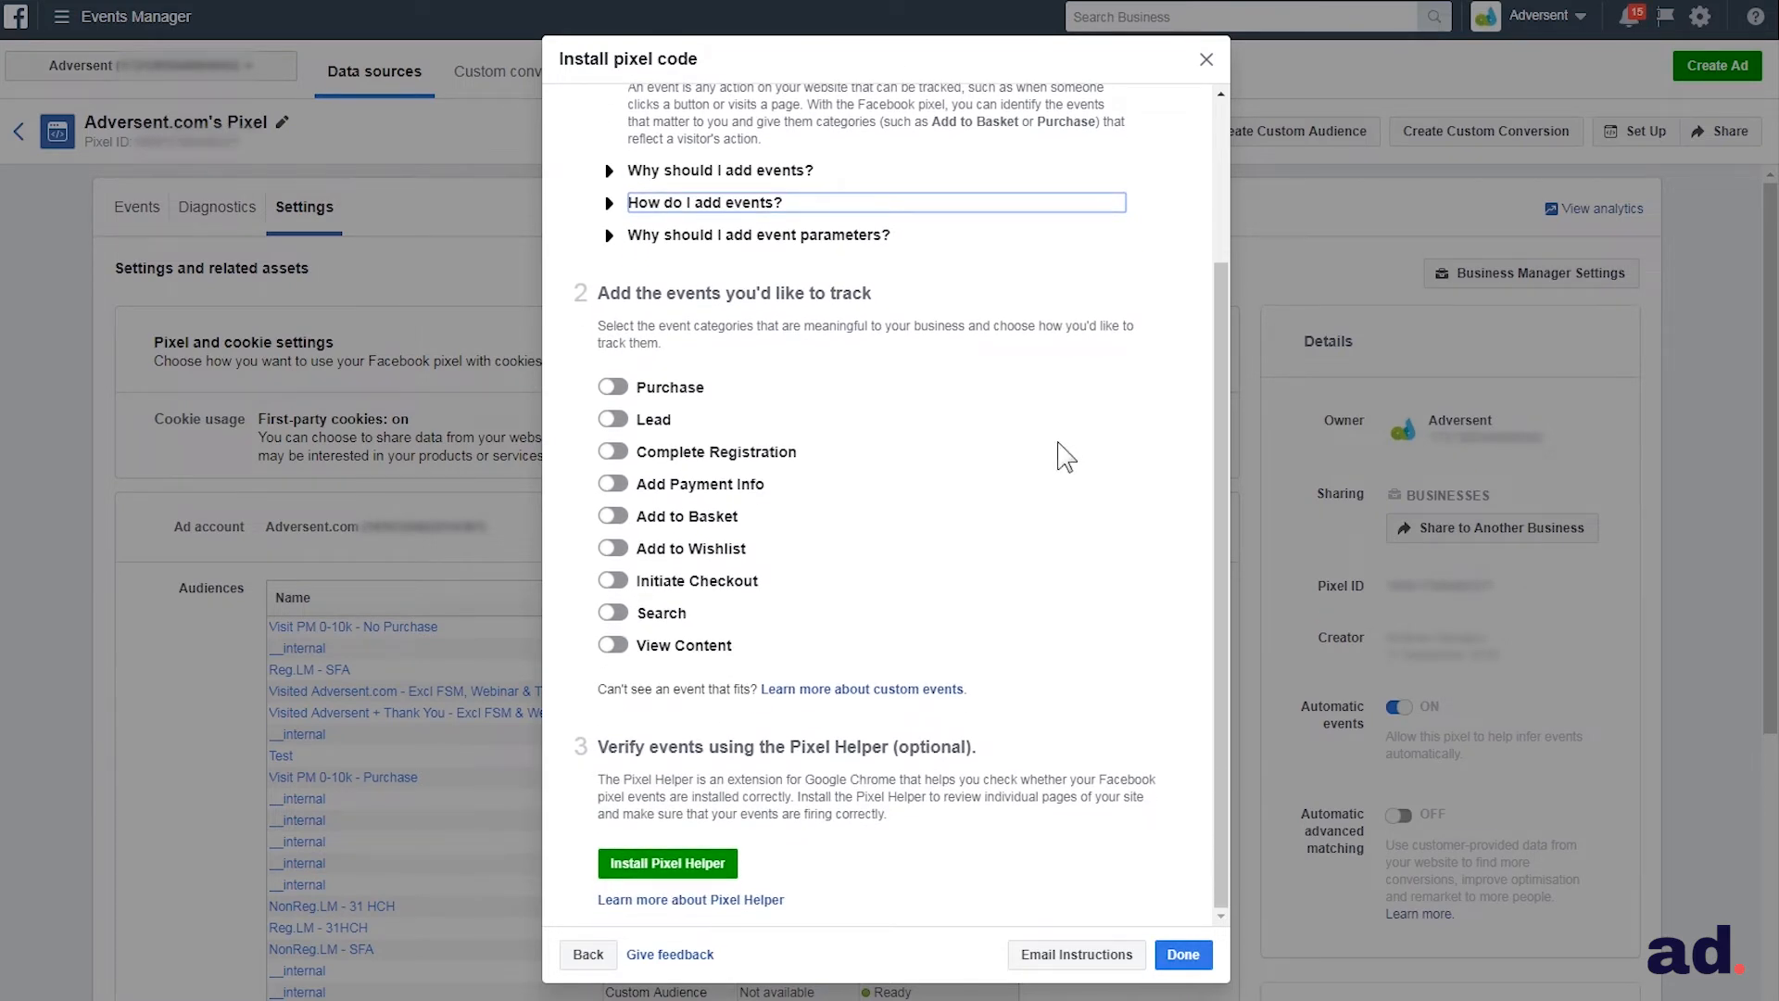
{"action": "scroll", "coordinate": [917, 561], "scroll_direction": "up", "scroll_amount": 1}
{"action": "scroll", "coordinate": [881, 566], "scroll_direction": "up", "scroll_amount": 1}
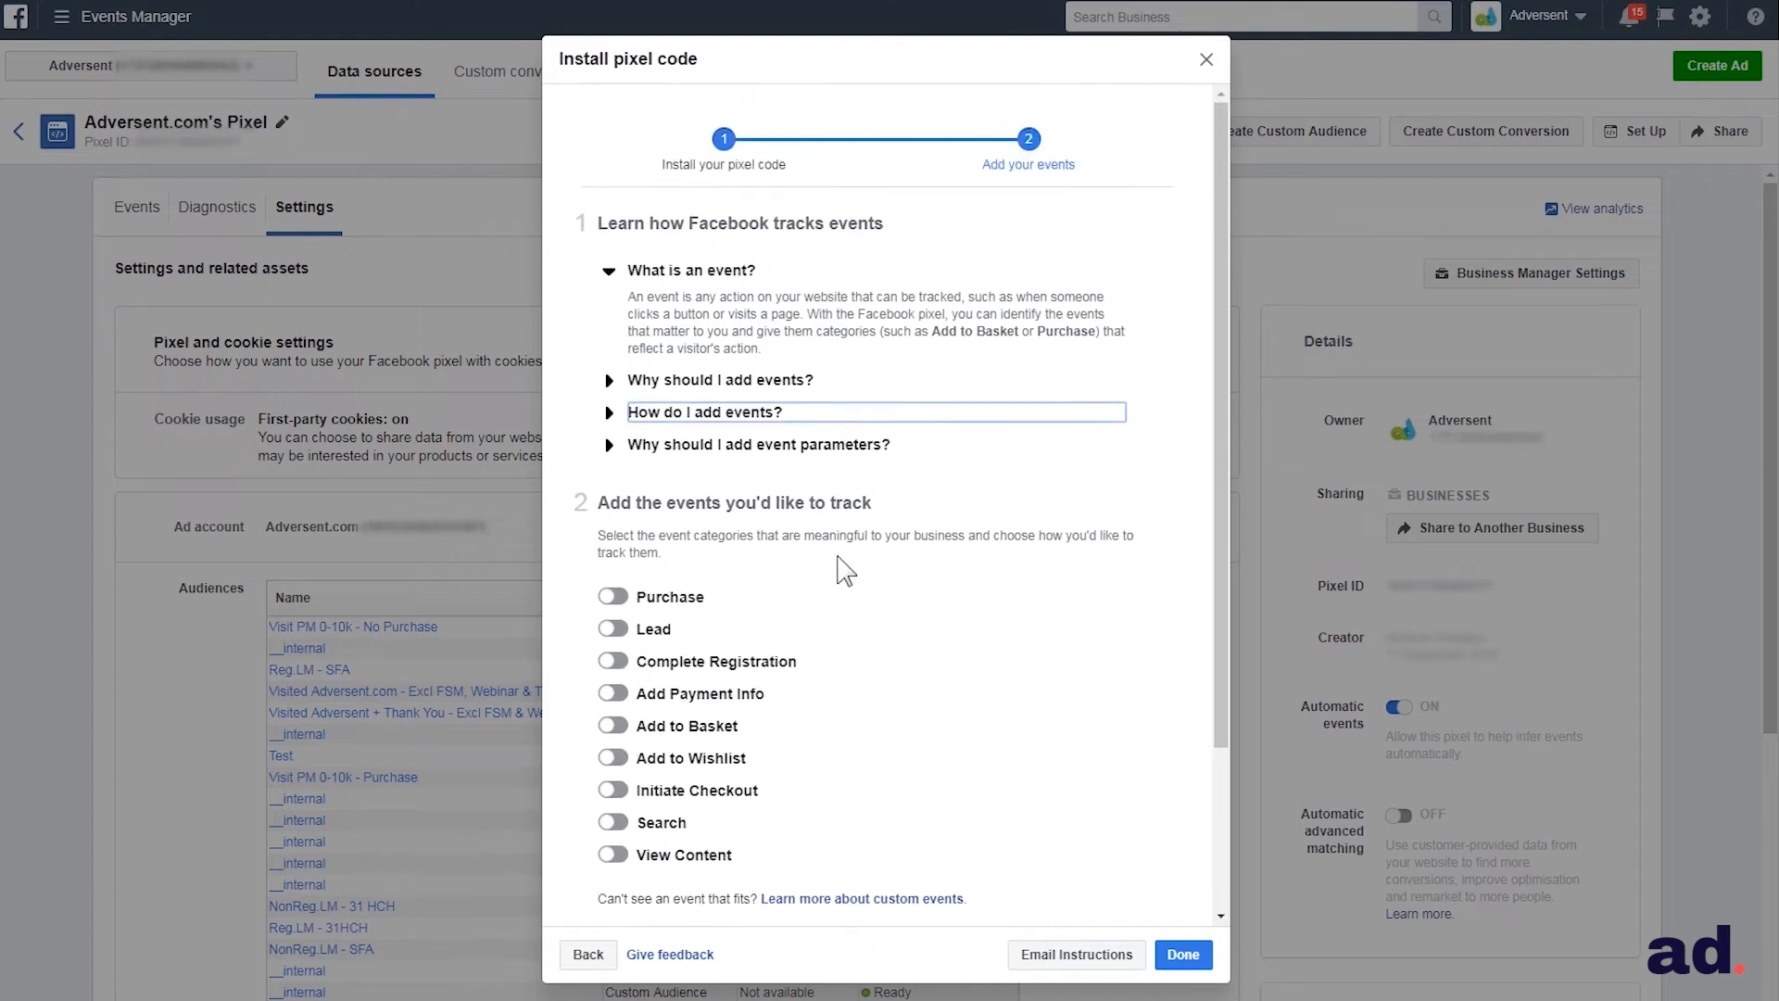
{"action": "left_click", "coordinate": [615, 597]}
{"action": "middle_click", "coordinate": [975, 482]}
{"action": "scroll", "coordinate": [982, 522], "scroll_direction": "down", "scroll_amount": 1}
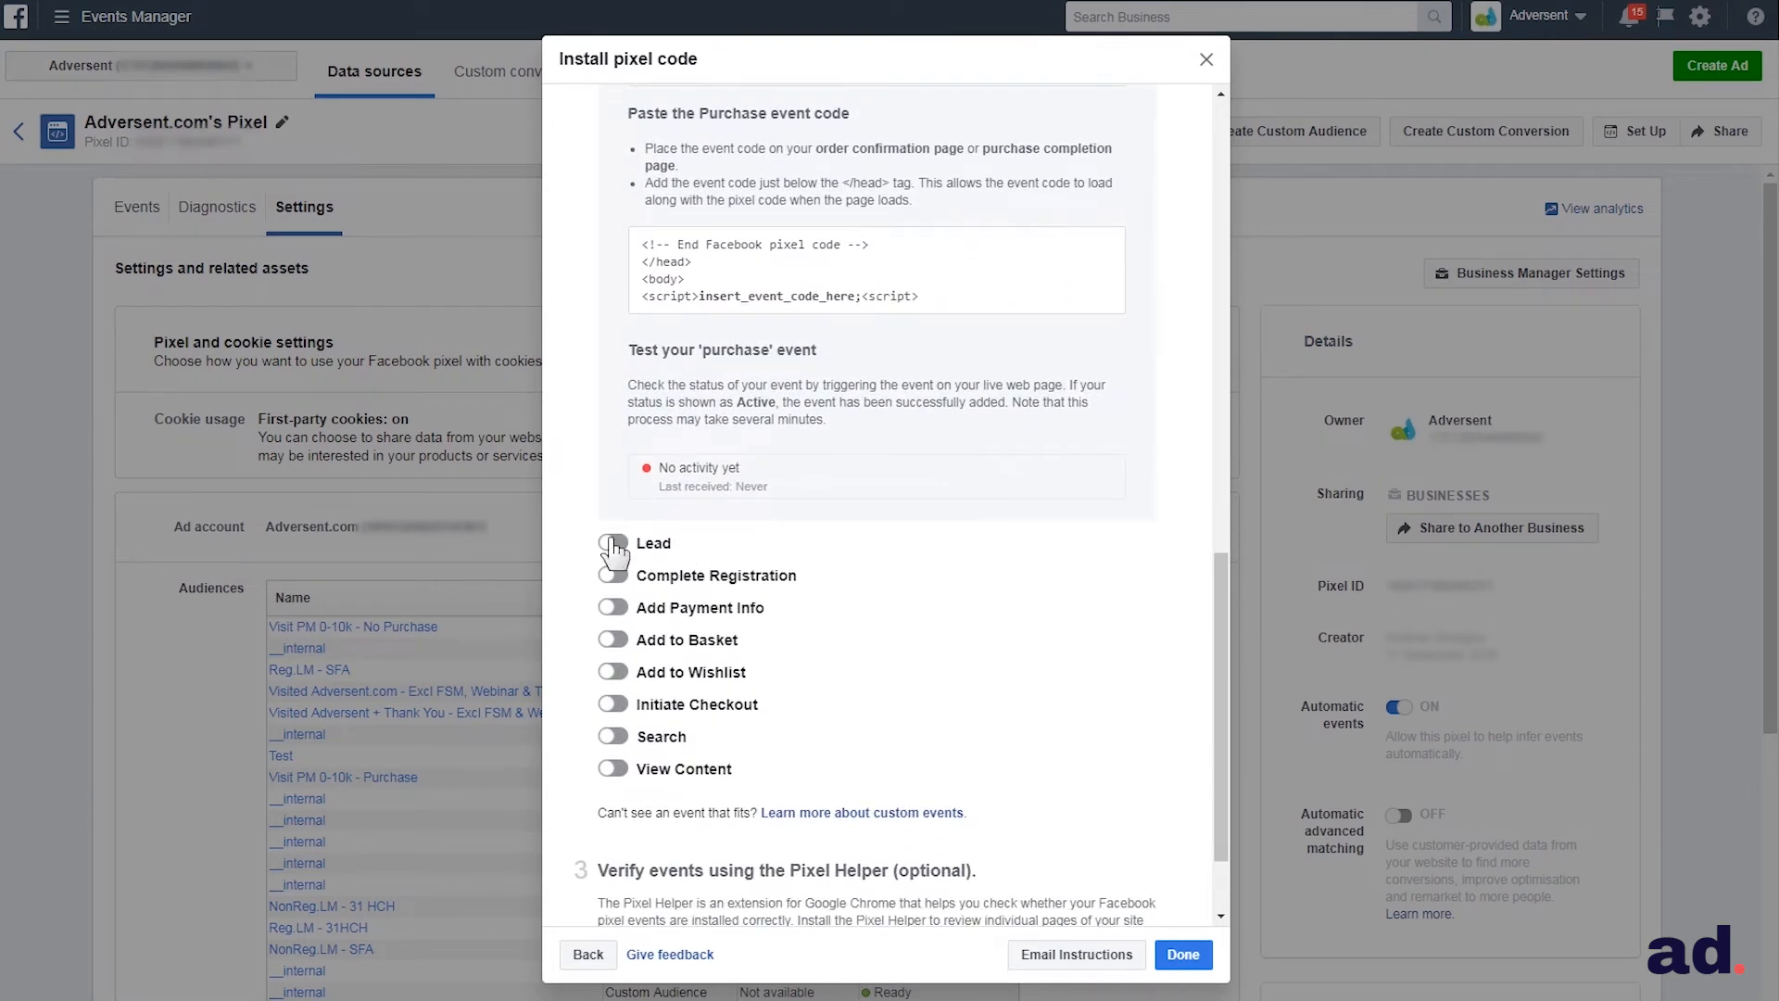
{"action": "left_click", "coordinate": [612, 543]}
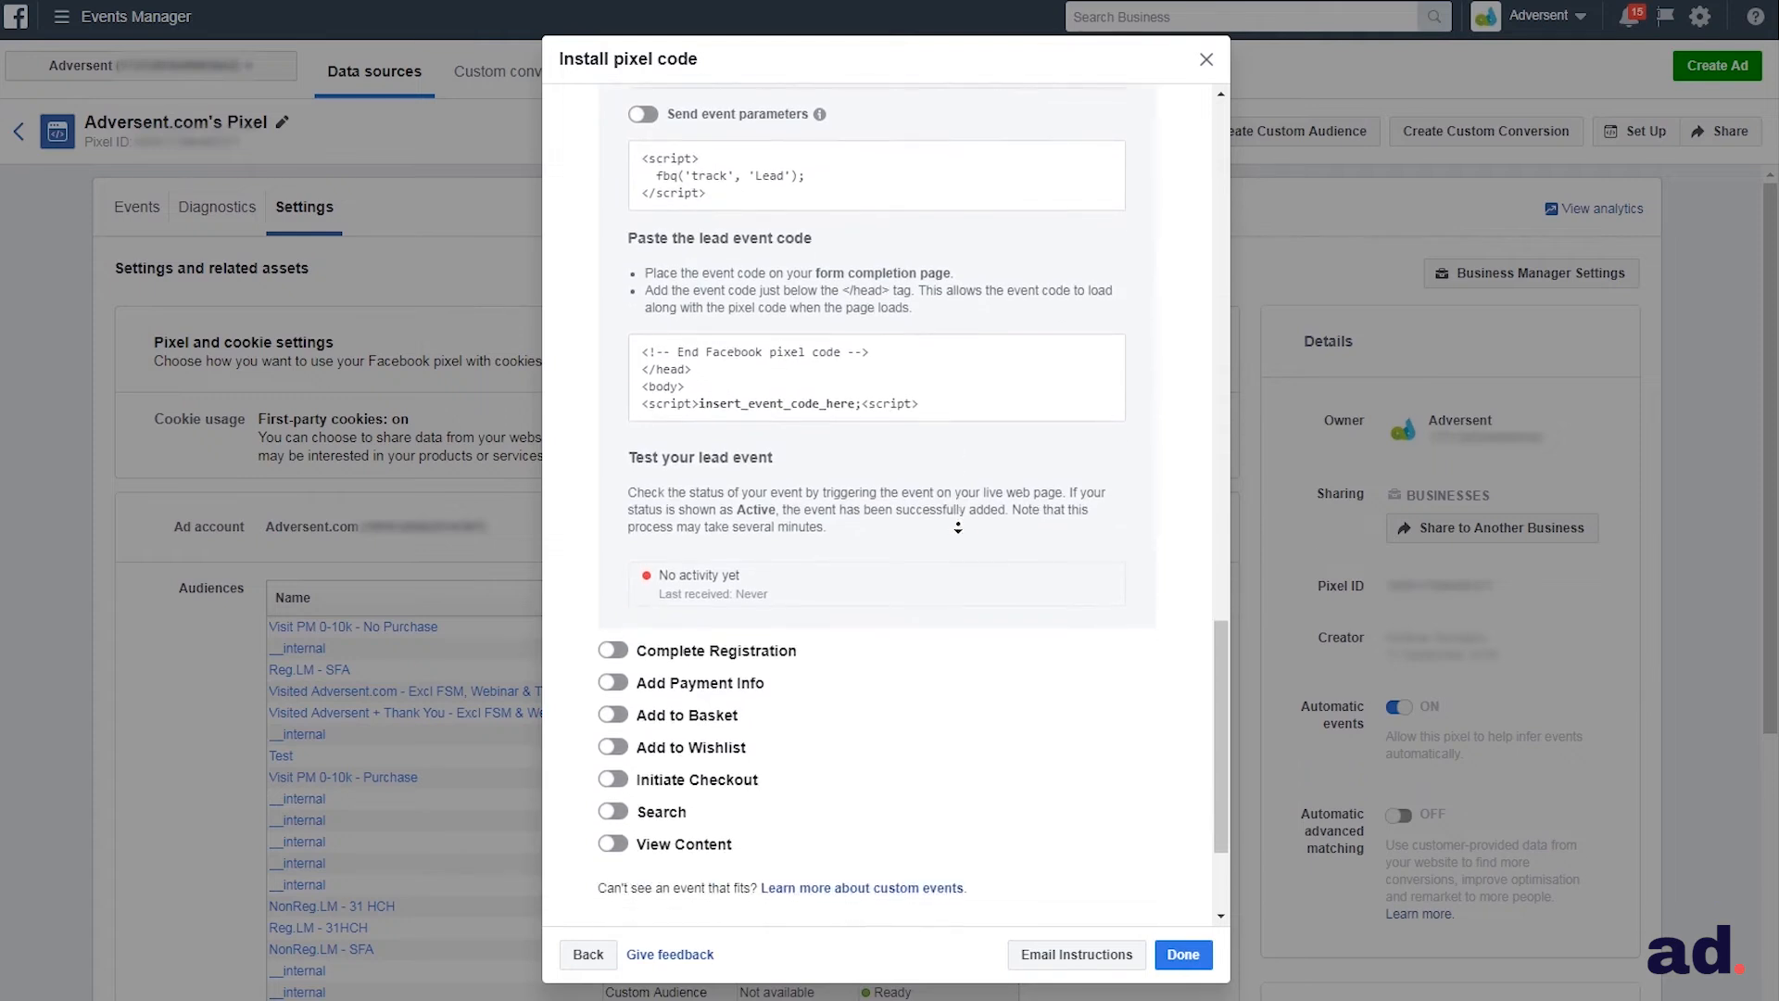
{"action": "middle_click", "coordinate": [958, 527]}
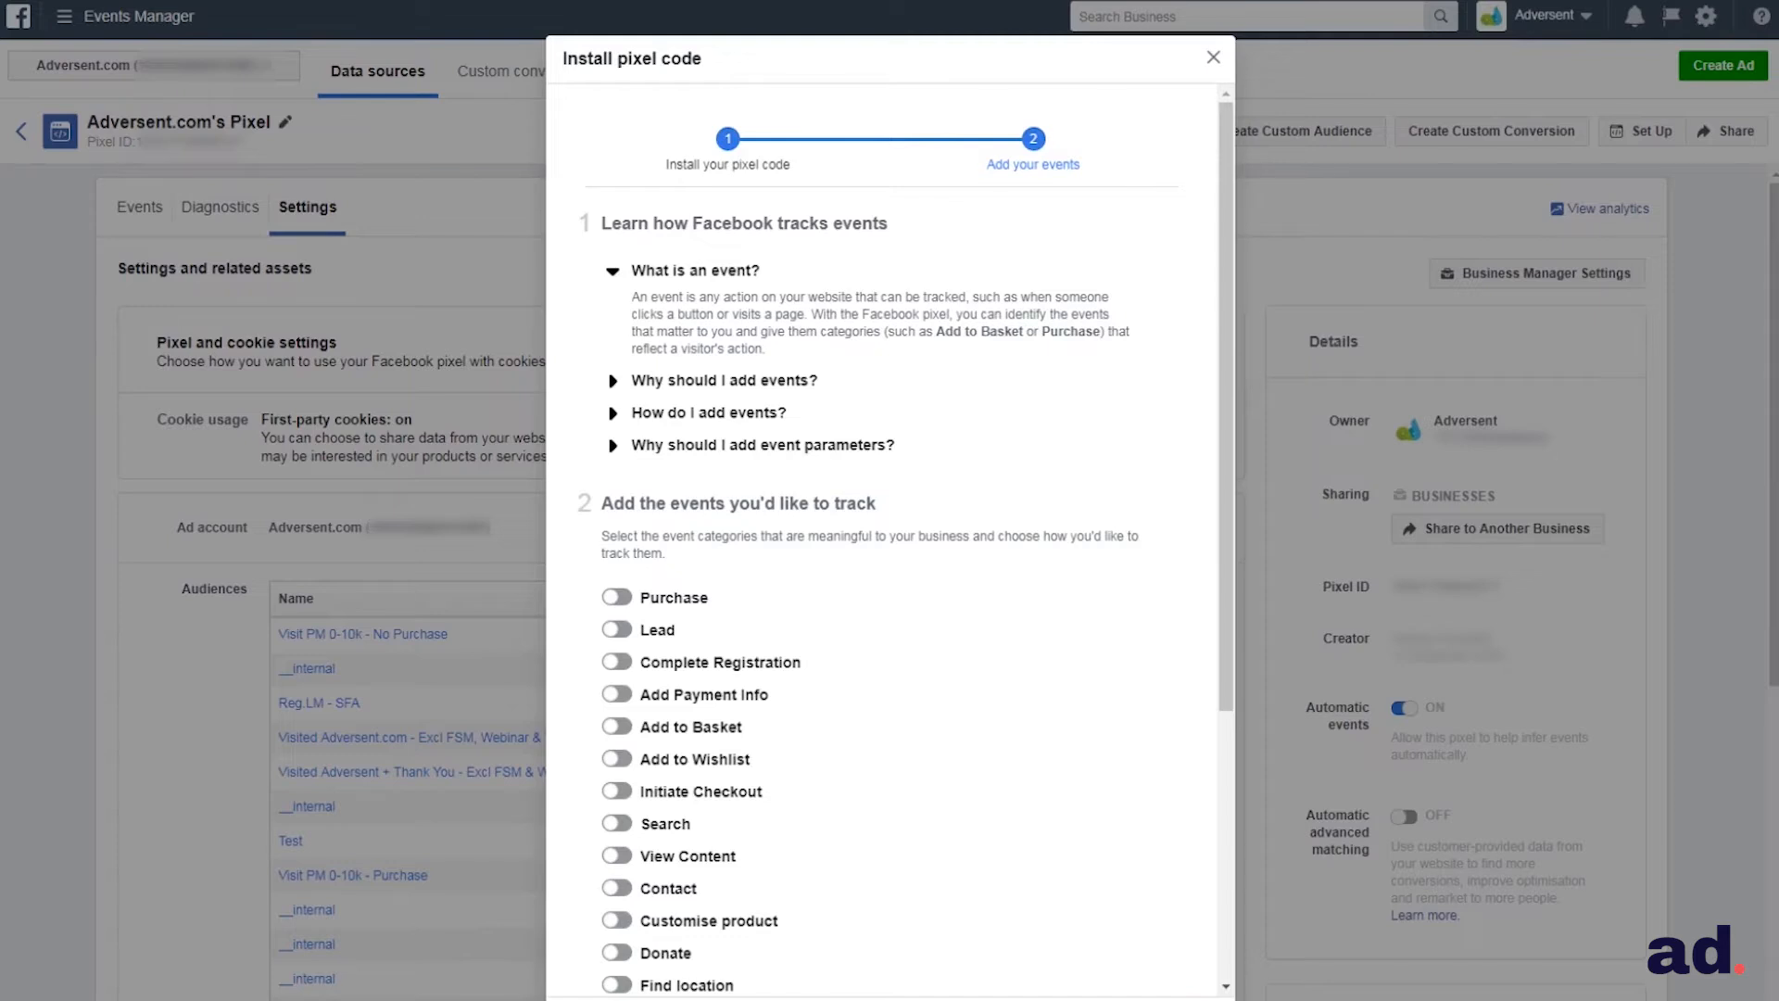
Turn on the Purchase event and review its parameter fields and code for tracking when the page loads
{"action": "left_click_drag", "start_coordinate": [1222, 632], "coordinate": [1205, 828]}
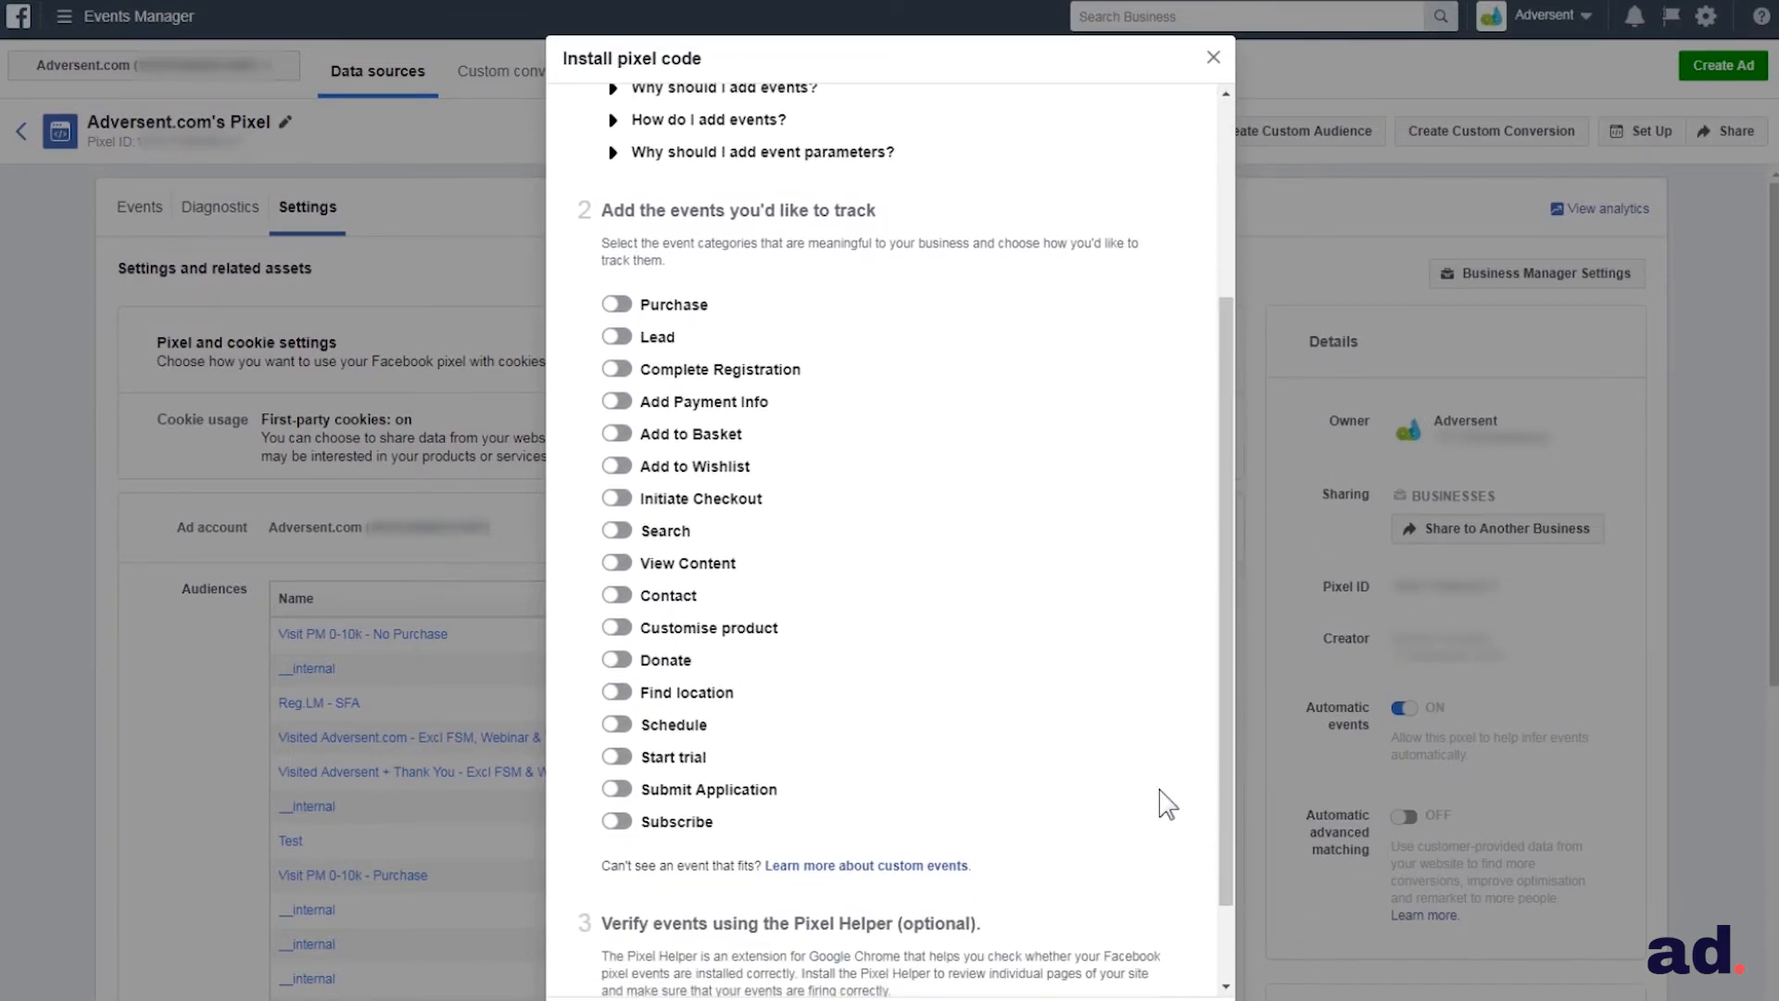
{"action": "left_click", "coordinate": [618, 305]}
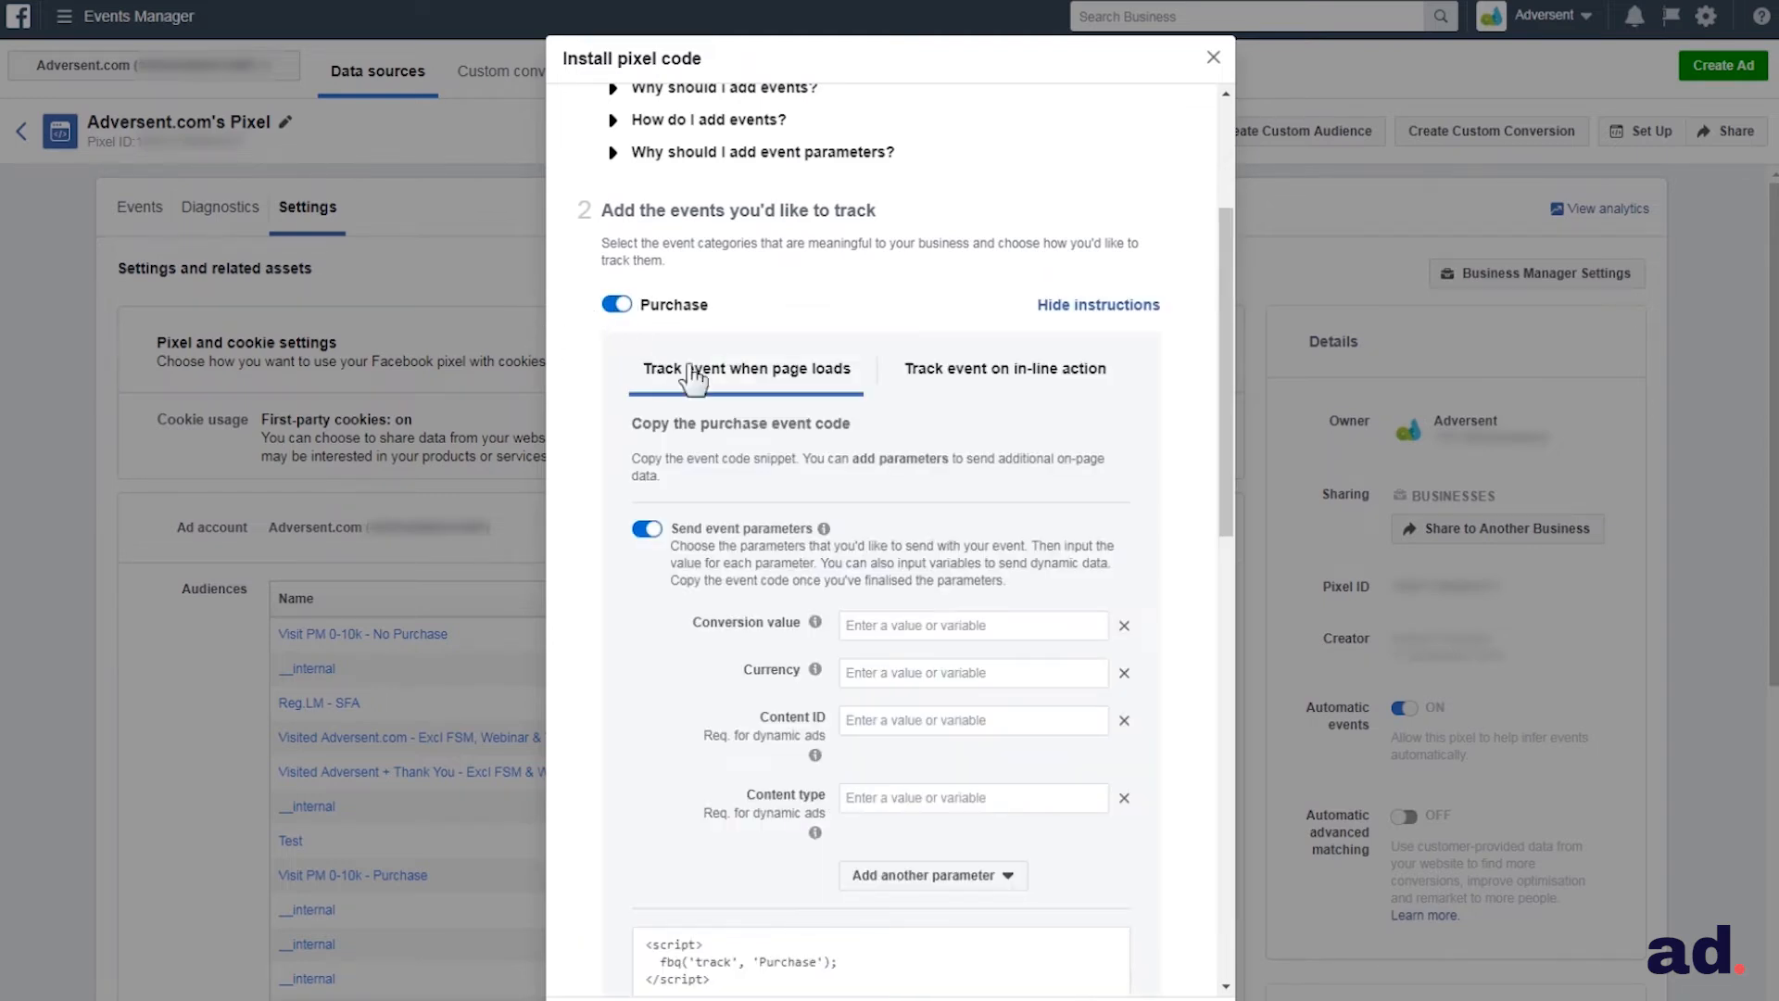
{"action": "scroll", "coordinate": [846, 449], "scroll_direction": "down", "scroll_amount": 2}
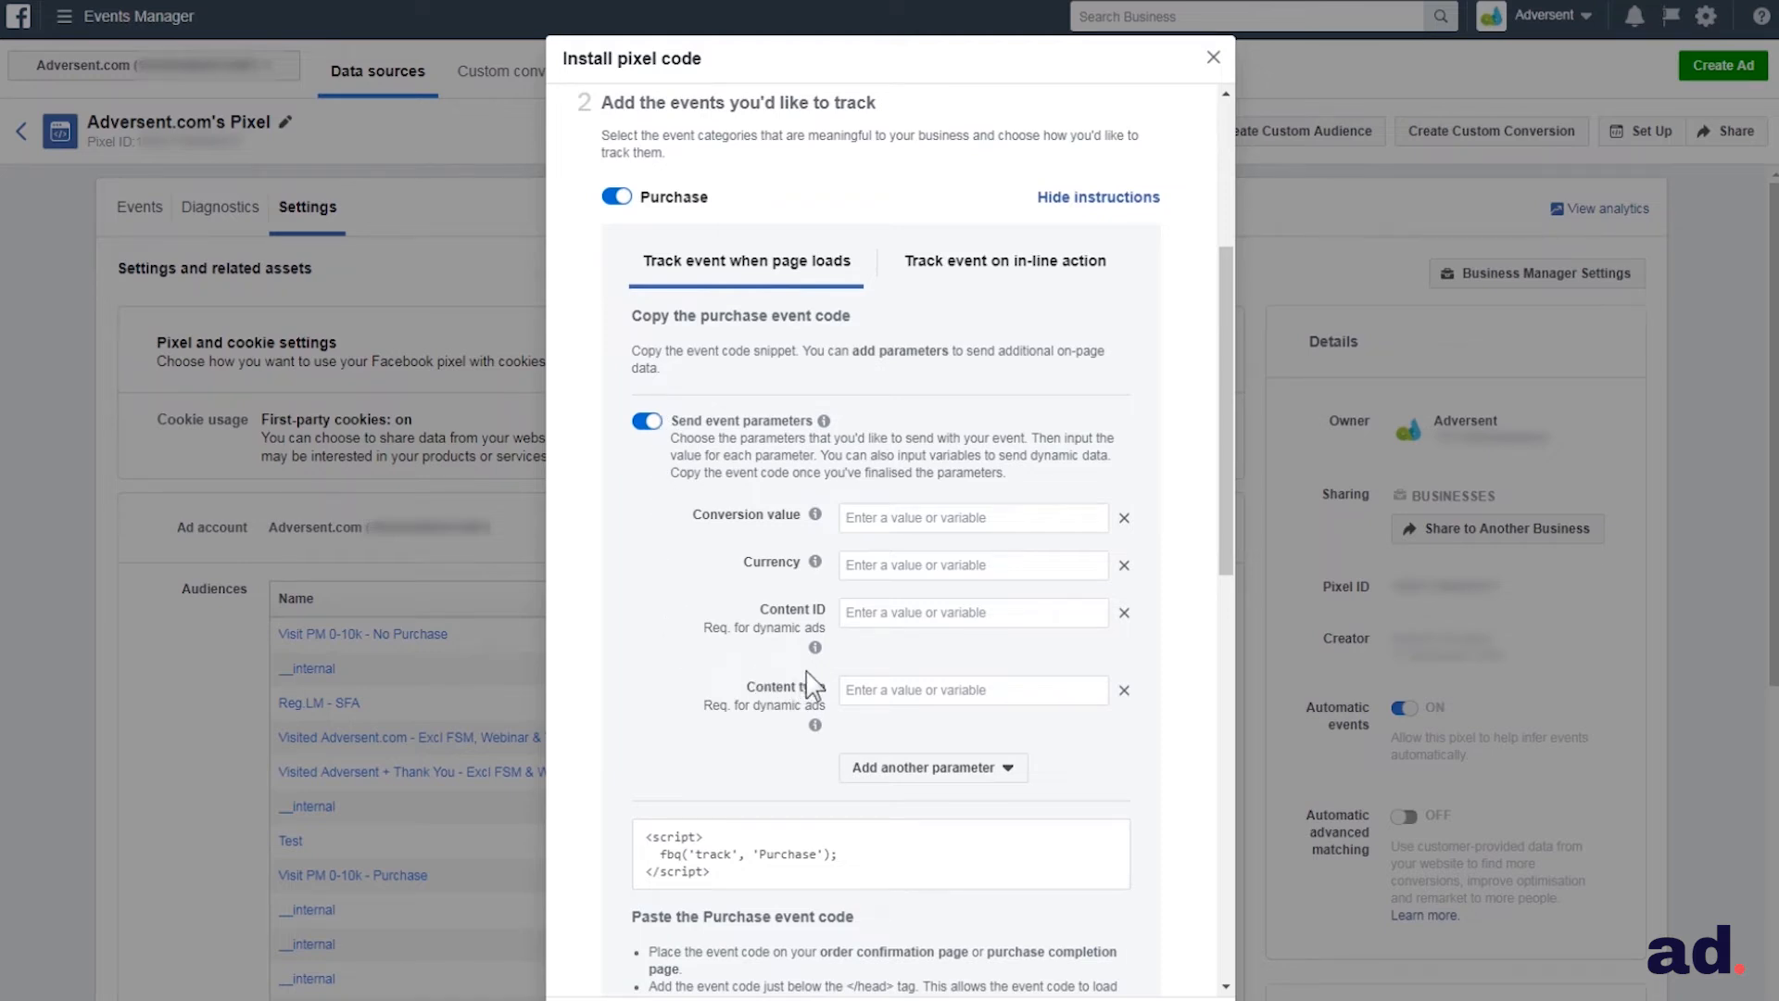
{"action": "left_click", "coordinate": [896, 522]}
{"action": "left_click", "coordinate": [876, 564]}
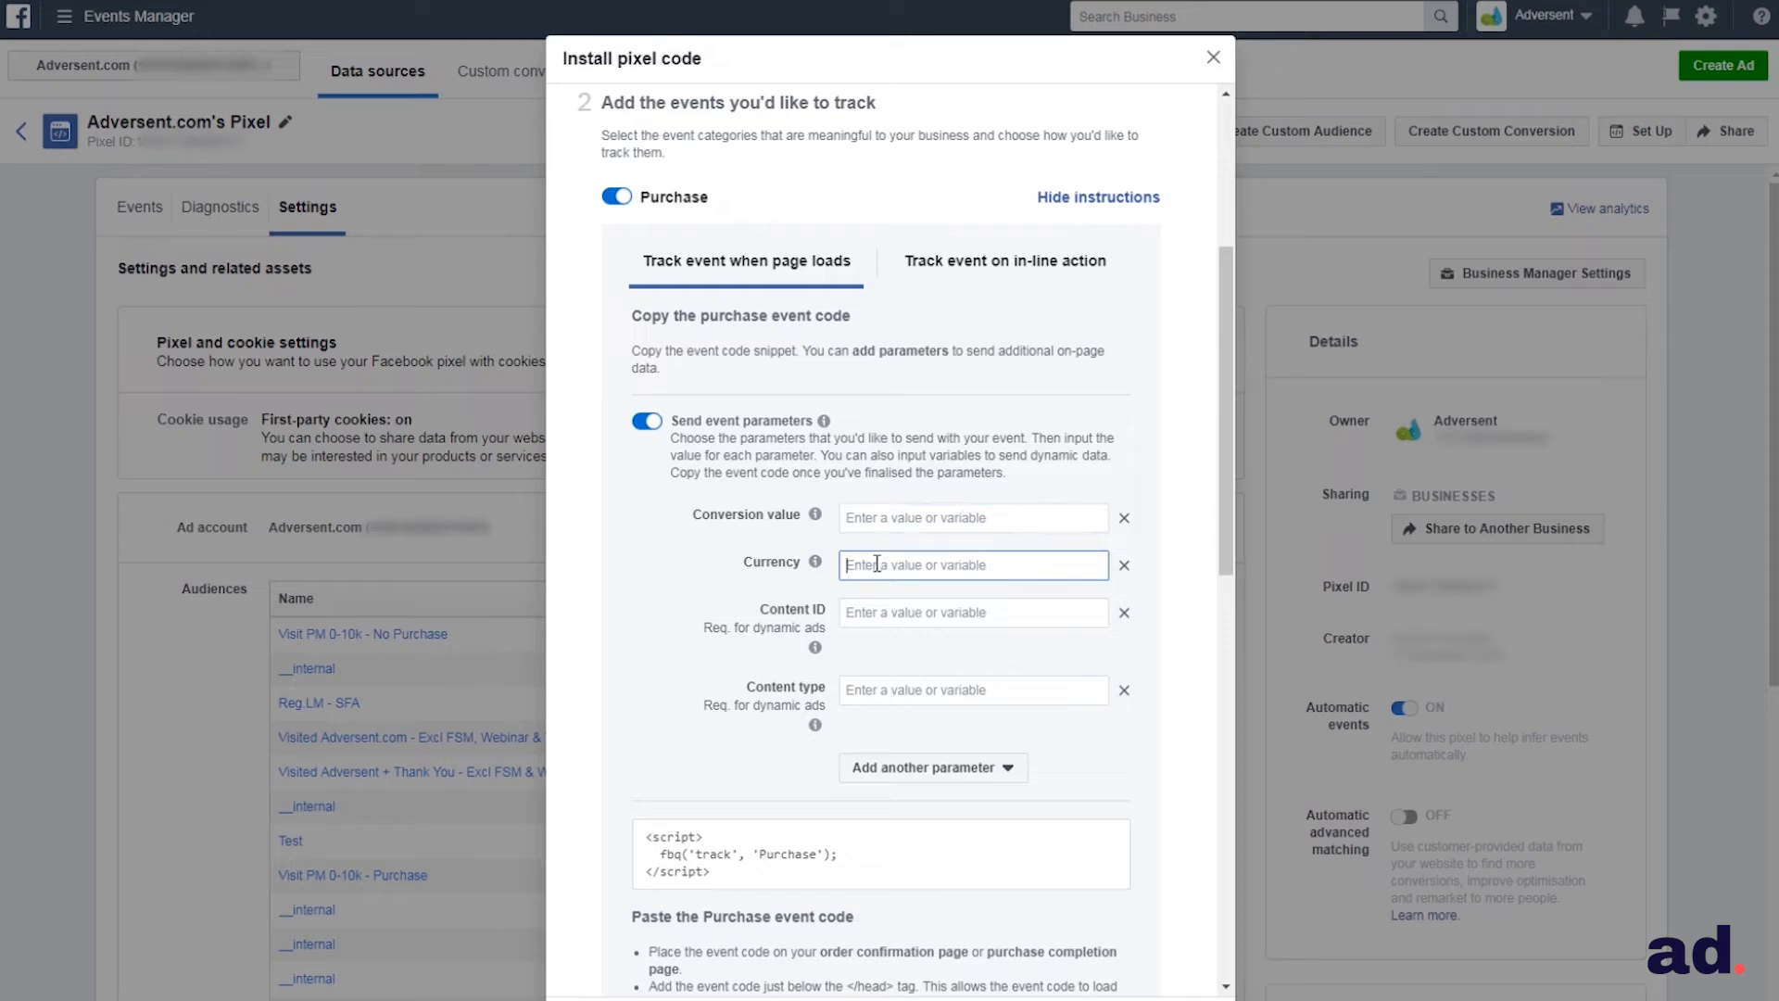
{"action": "scroll", "coordinate": [877, 564], "scroll_direction": "down", "scroll_amount": 3}
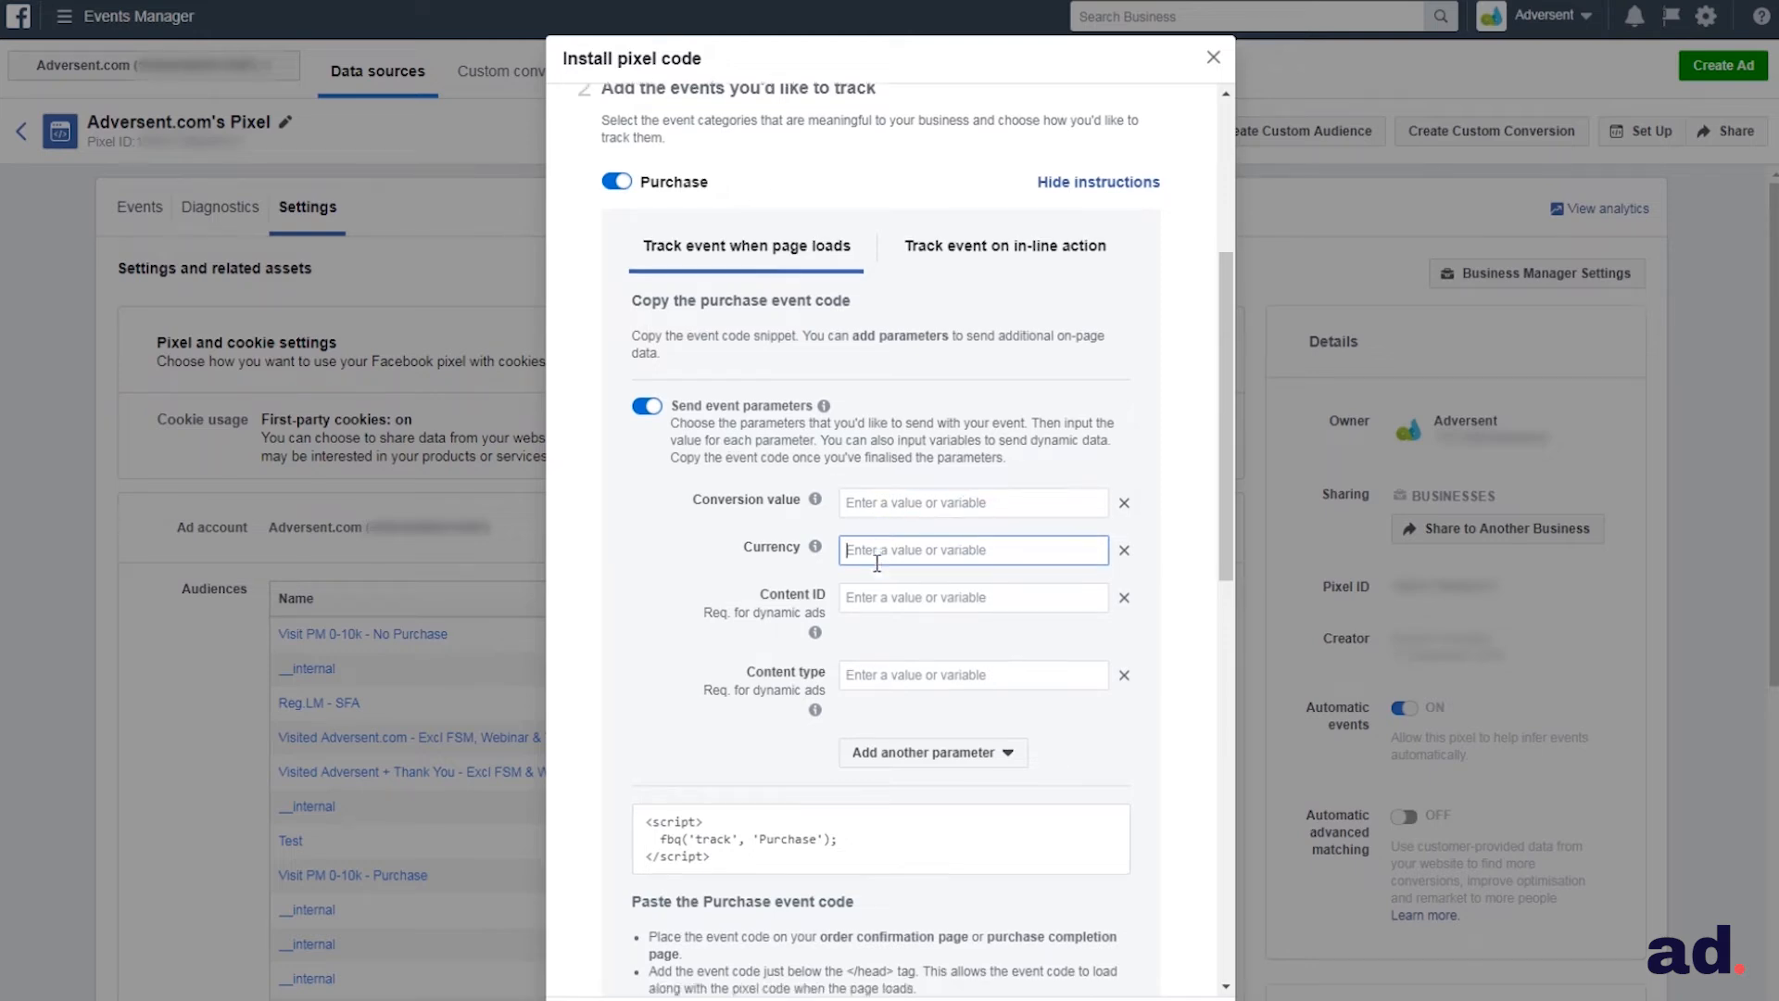
{"action": "scroll", "coordinate": [876, 576], "scroll_direction": "down", "scroll_amount": 4}
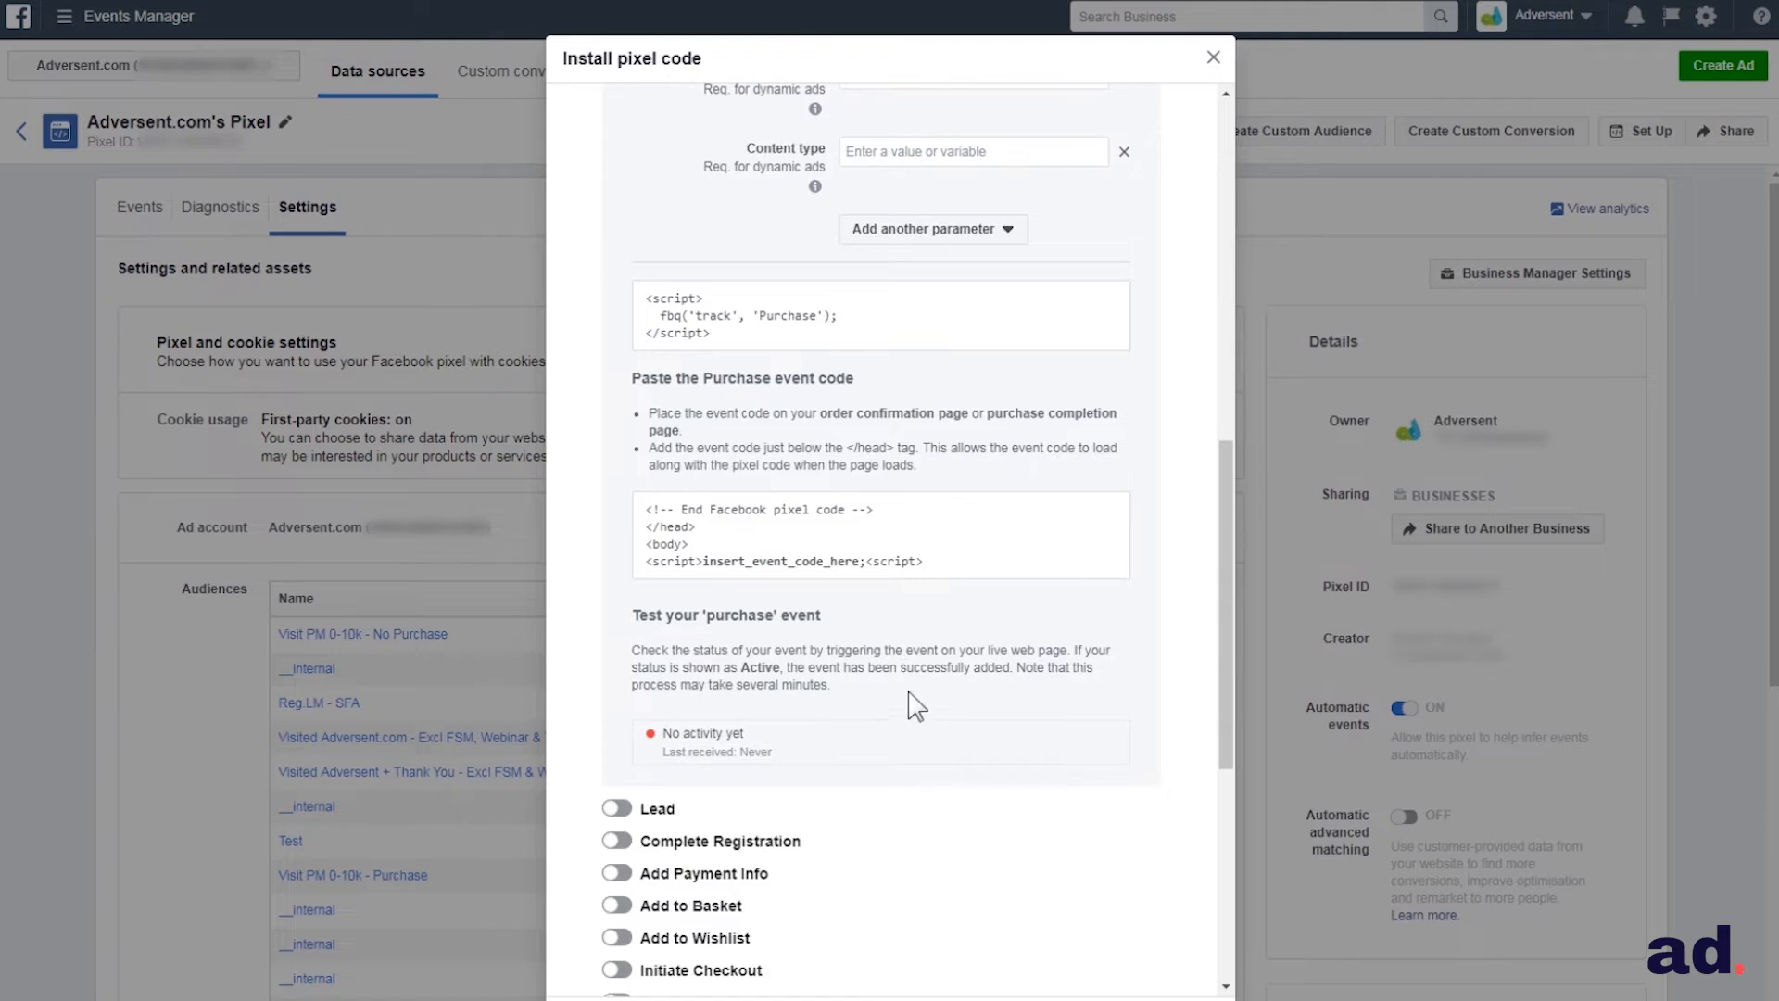
{"action": "scroll", "coordinate": [908, 691], "scroll_direction": "up", "scroll_amount": 3}
{"action": "scroll", "coordinate": [908, 617], "scroll_direction": "up", "scroll_amount": 5}
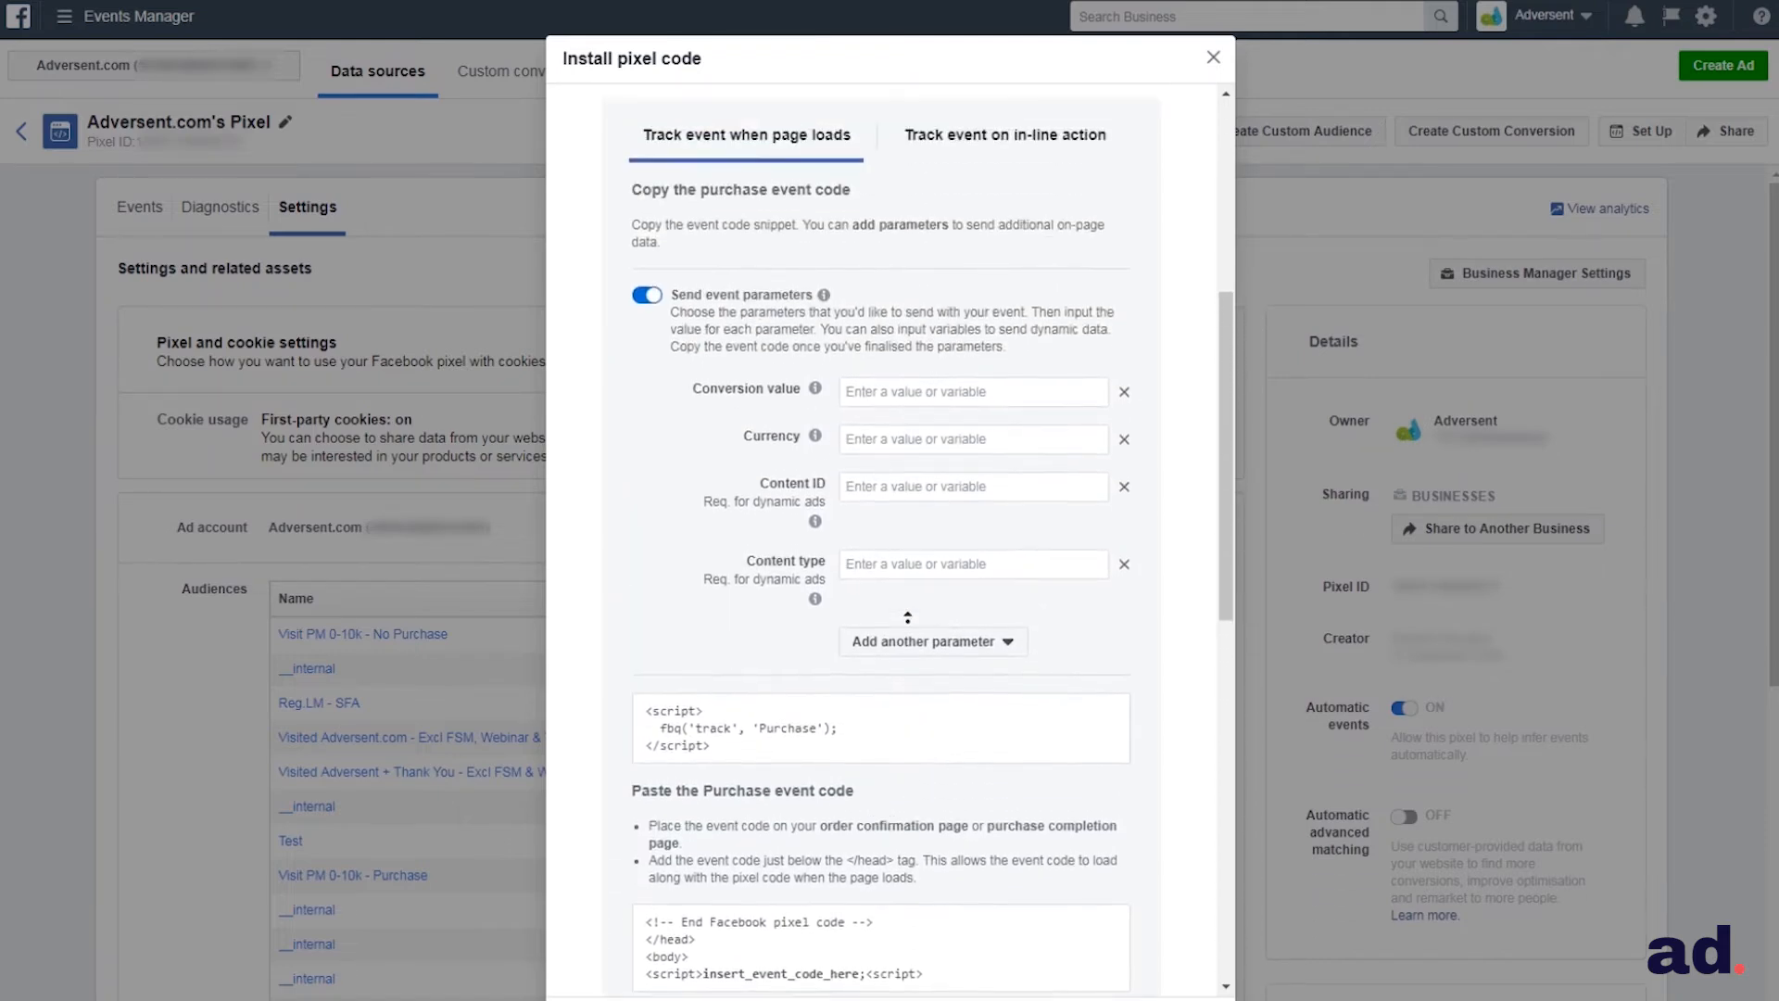
Set the Purchase event to be tracked on in-line action and review its code instructions
{"action": "left_click", "coordinate": [974, 402]}
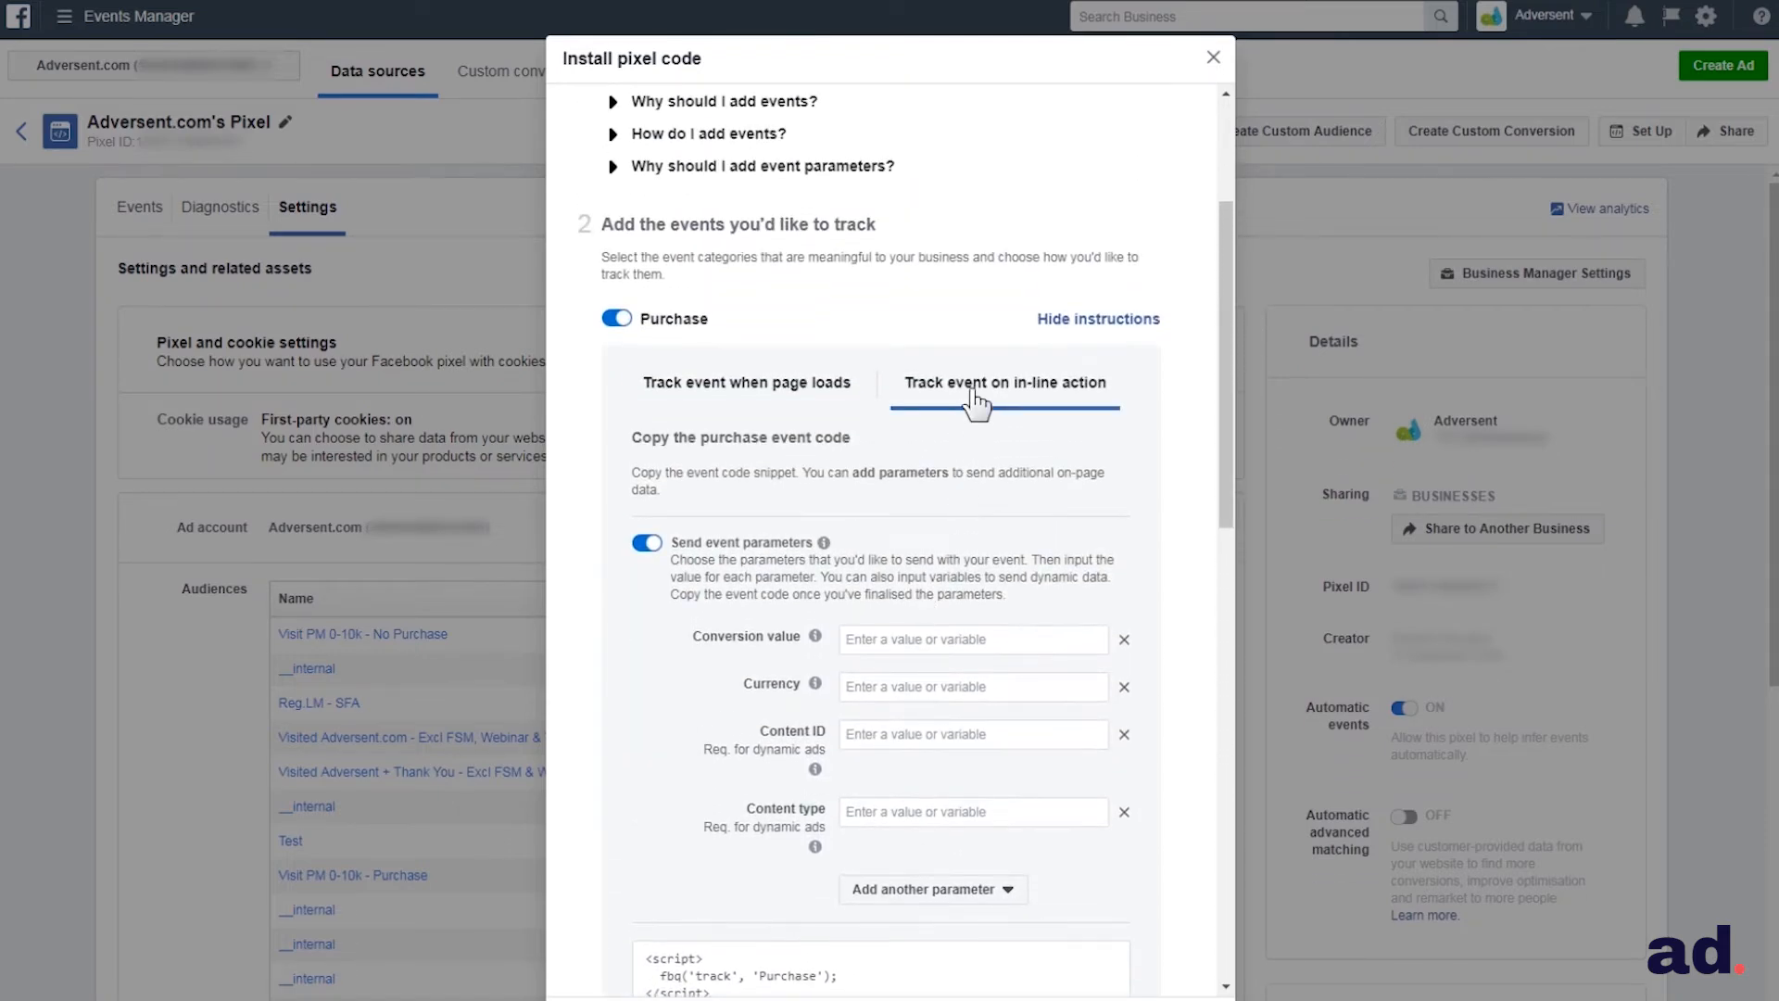
{"action": "scroll", "coordinate": [934, 518], "scroll_direction": "down", "scroll_amount": 3}
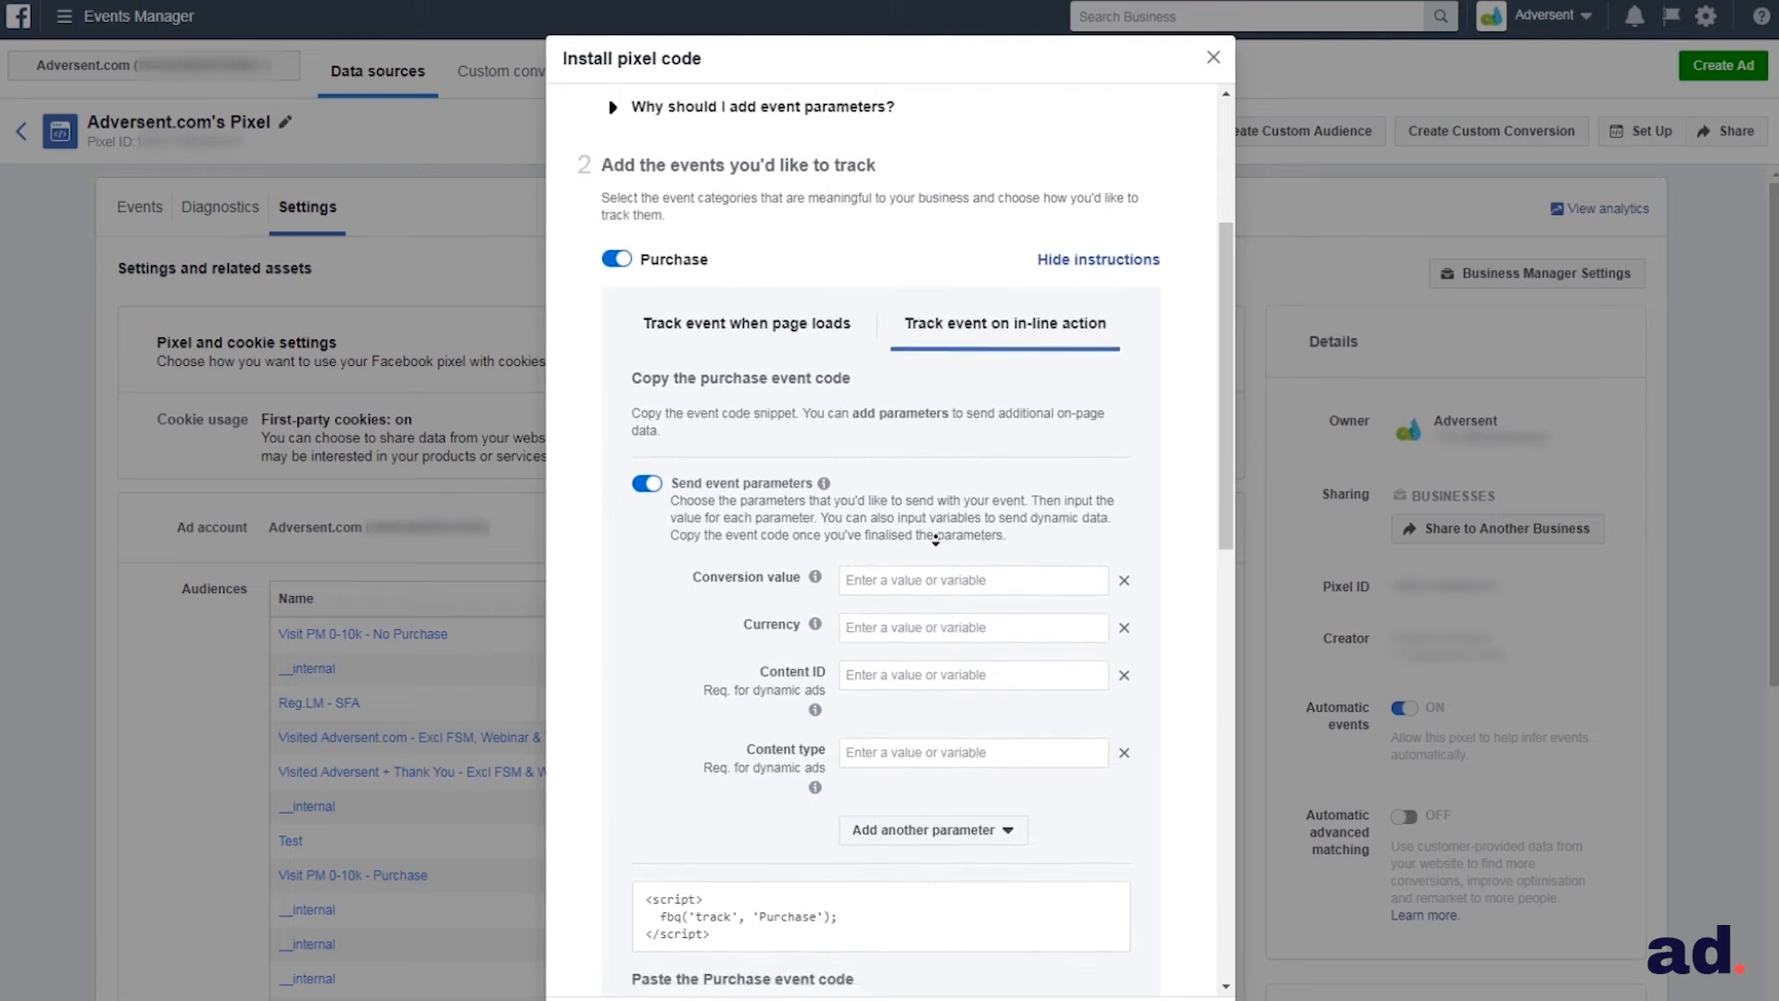
{"action": "scroll", "coordinate": [934, 542], "scroll_direction": "down", "scroll_amount": 2}
{"action": "scroll", "coordinate": [934, 542], "scroll_direction": "down", "scroll_amount": 1}
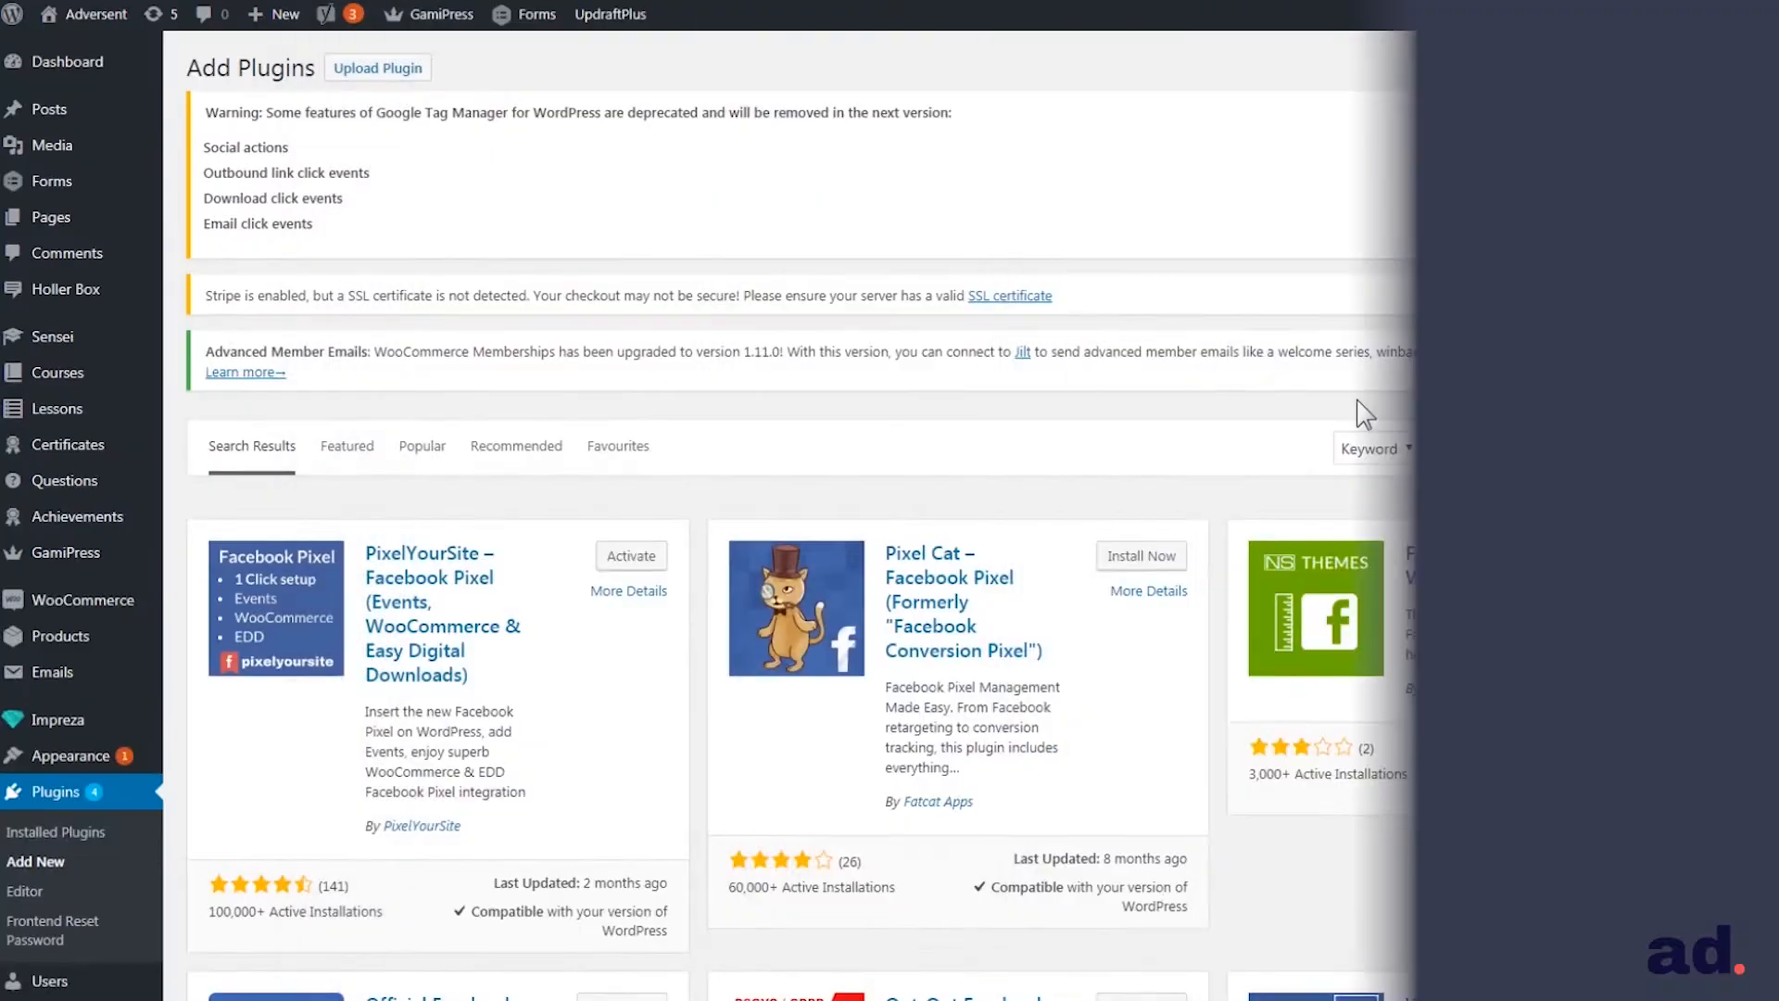
In WordPress's plugin search, look up the Official Facebook Pixel and SOGO Add Script to Individual Pages Header Footer plugins
{"action": "scroll", "coordinate": [1355, 397], "scroll_direction": "down", "scroll_amount": 3}
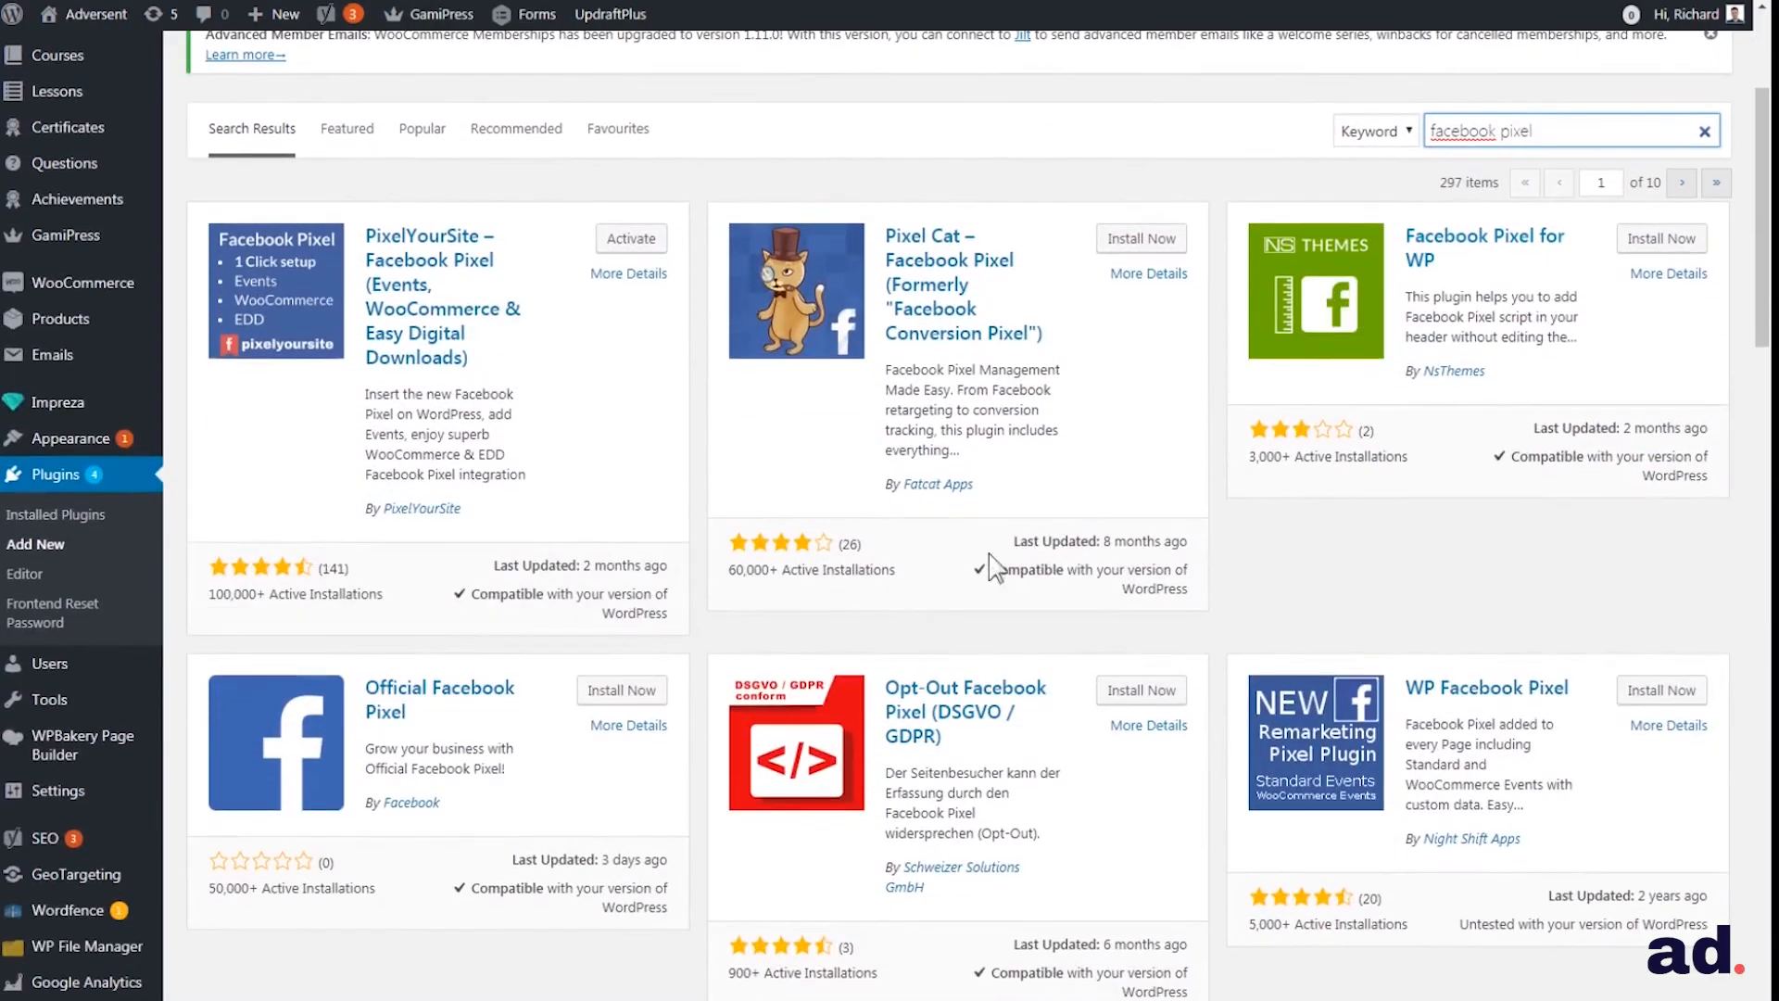
{"action": "left_click", "coordinate": [468, 695]}
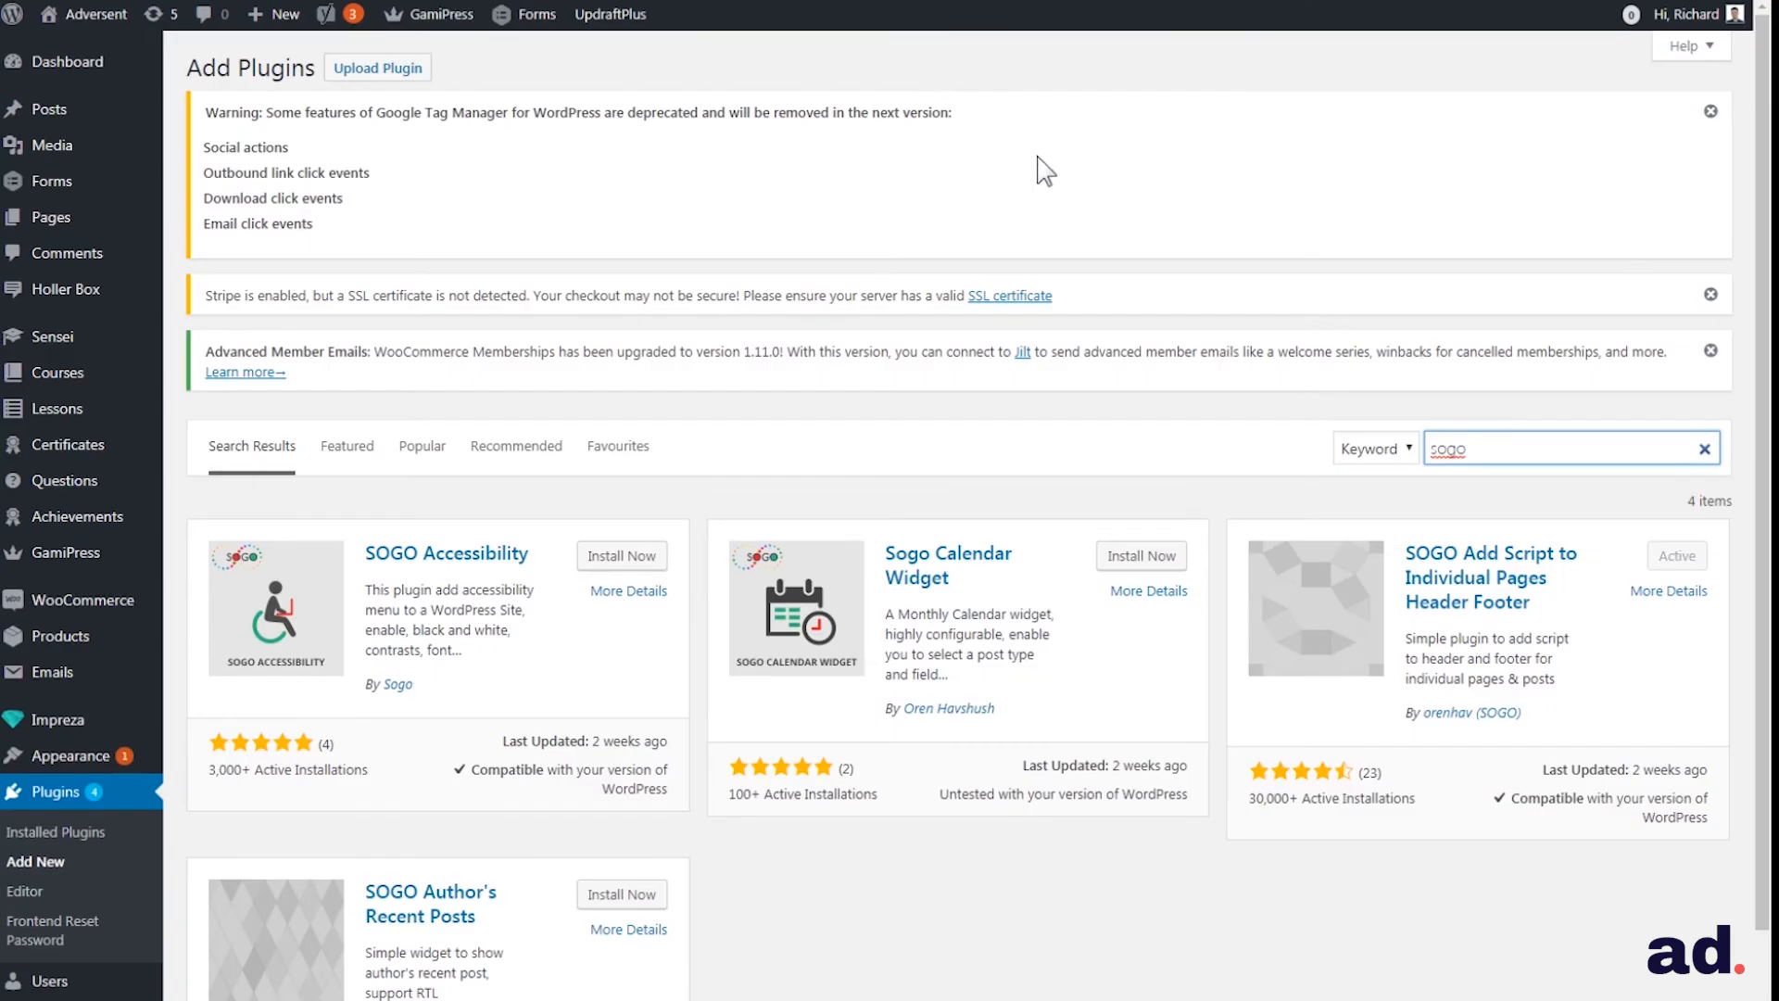
{"action": "left_click", "coordinate": [1450, 588]}
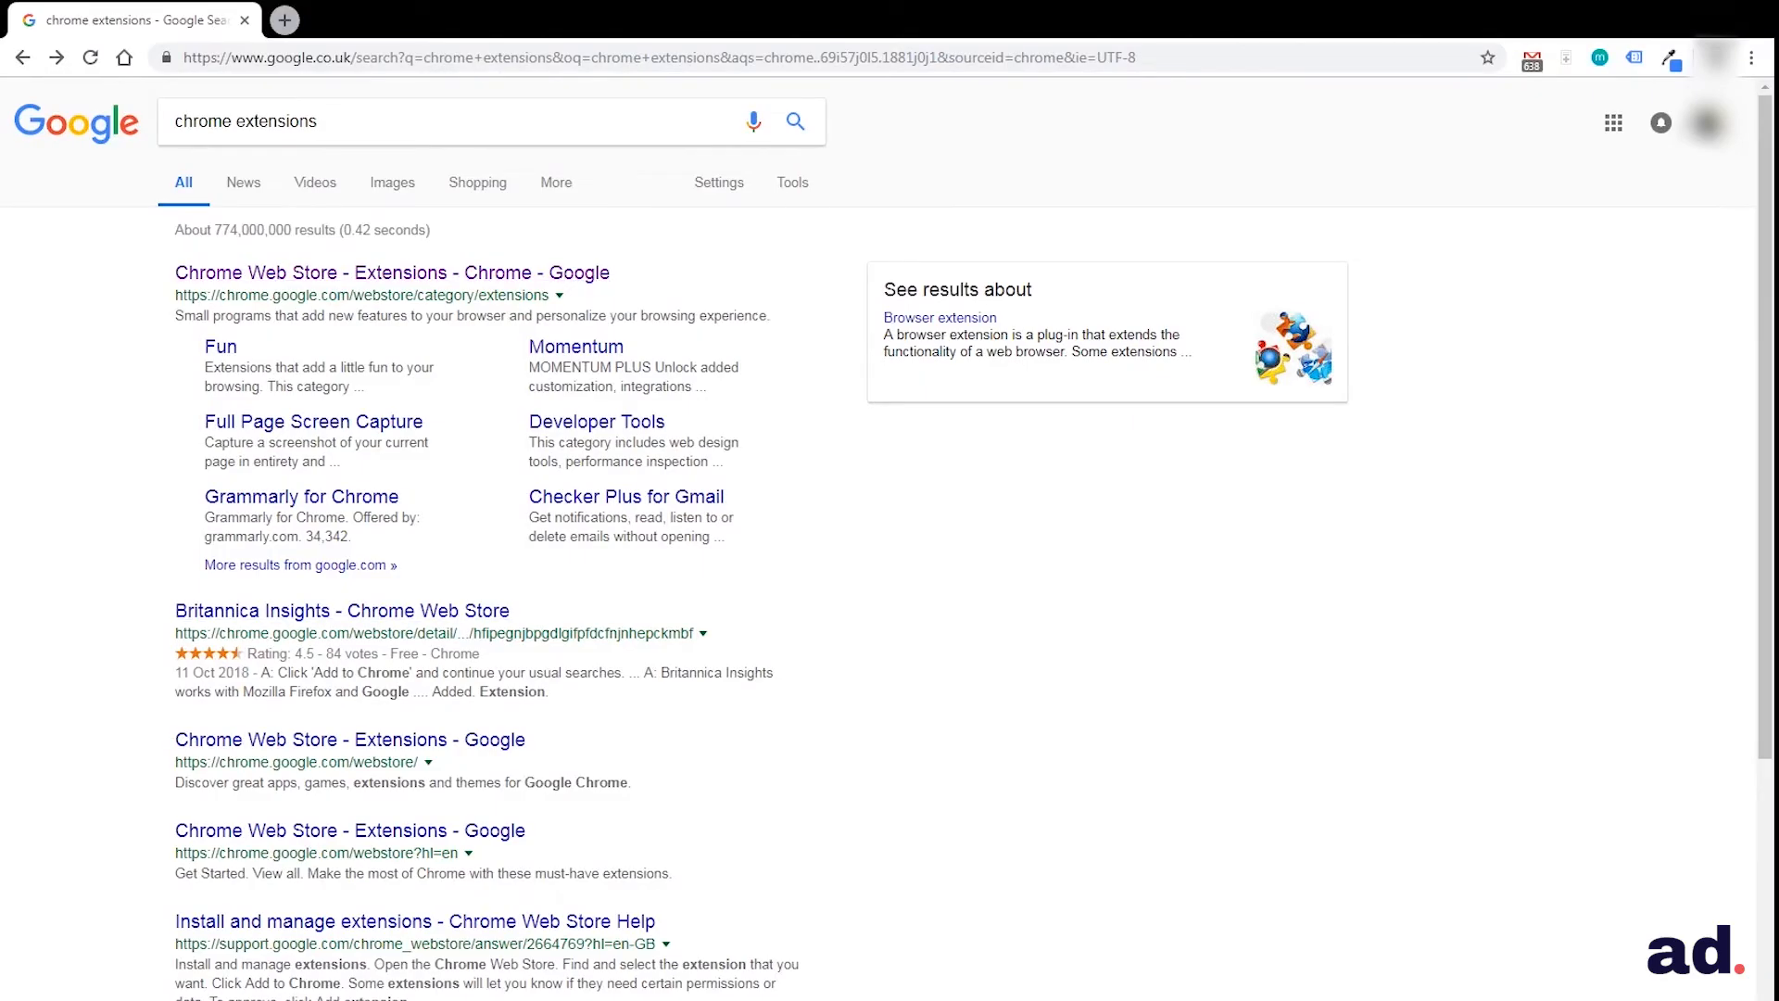
Open the Chrome Web Store extensions page from the Google results and search it for "facebook pixel helper"
{"action": "left_click", "coordinate": [544, 276]}
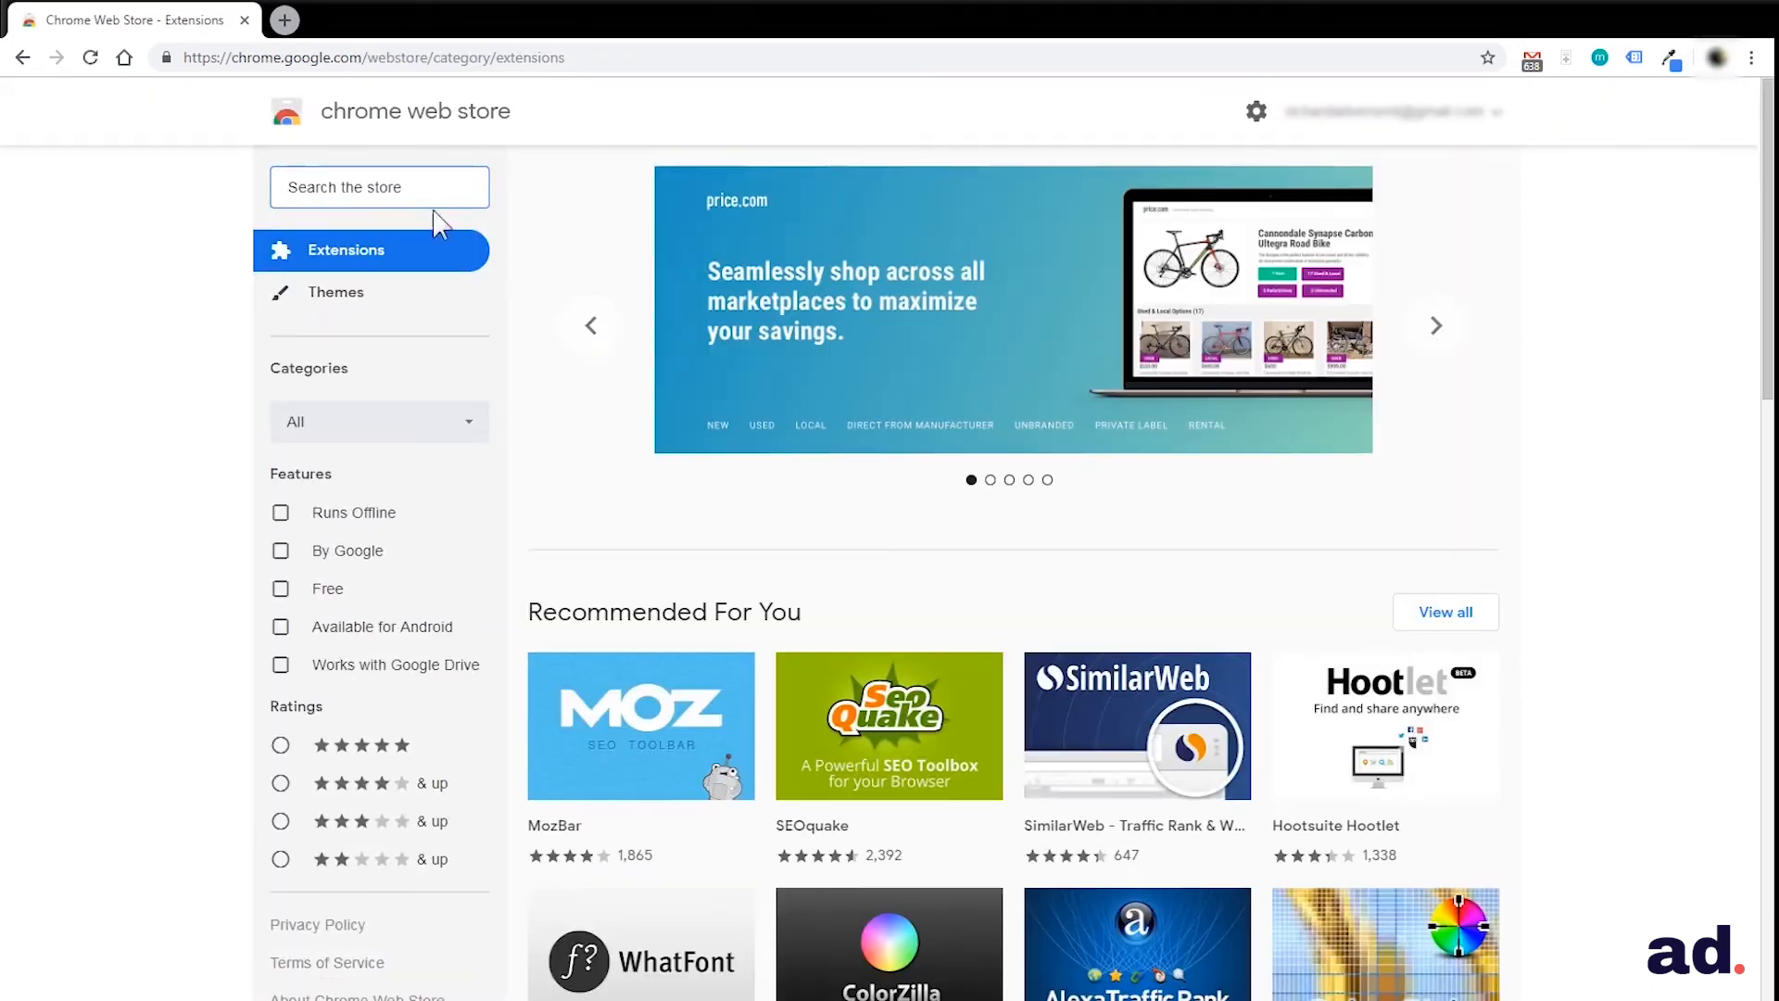
{"action": "left_click", "coordinate": [410, 184]}
{"action": "type", "text": "fa"}
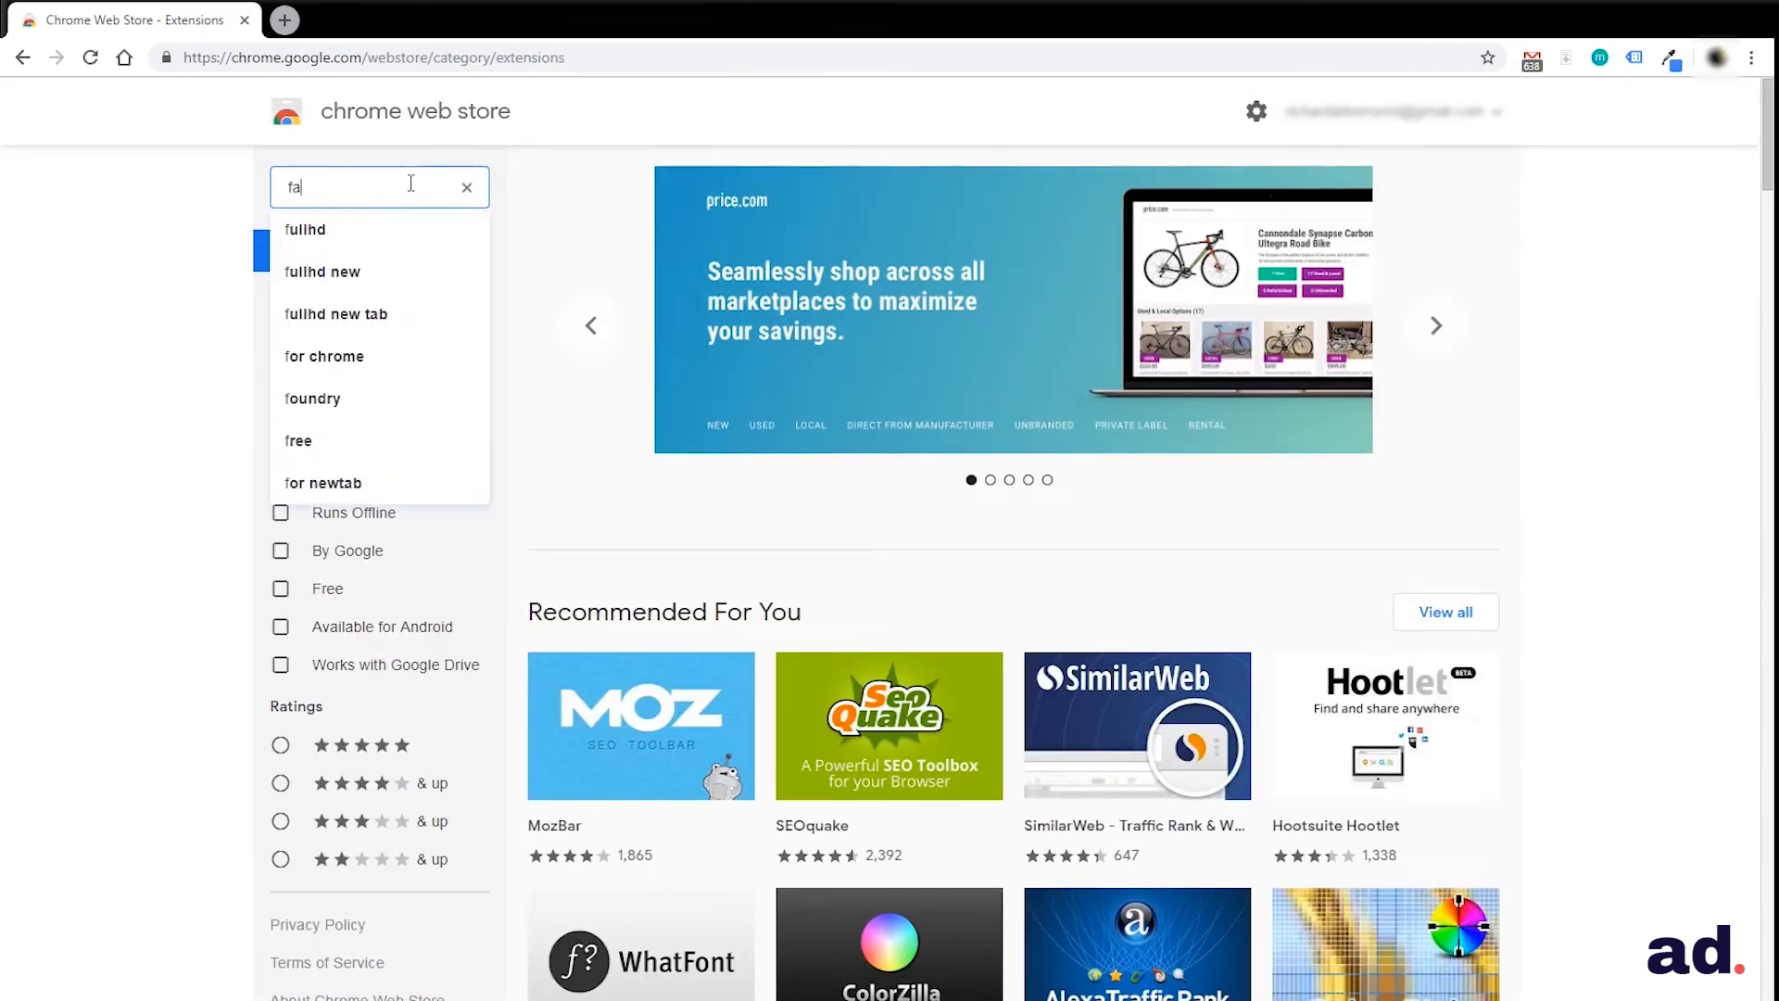
{"action": "type", "text": "cebook pix"}
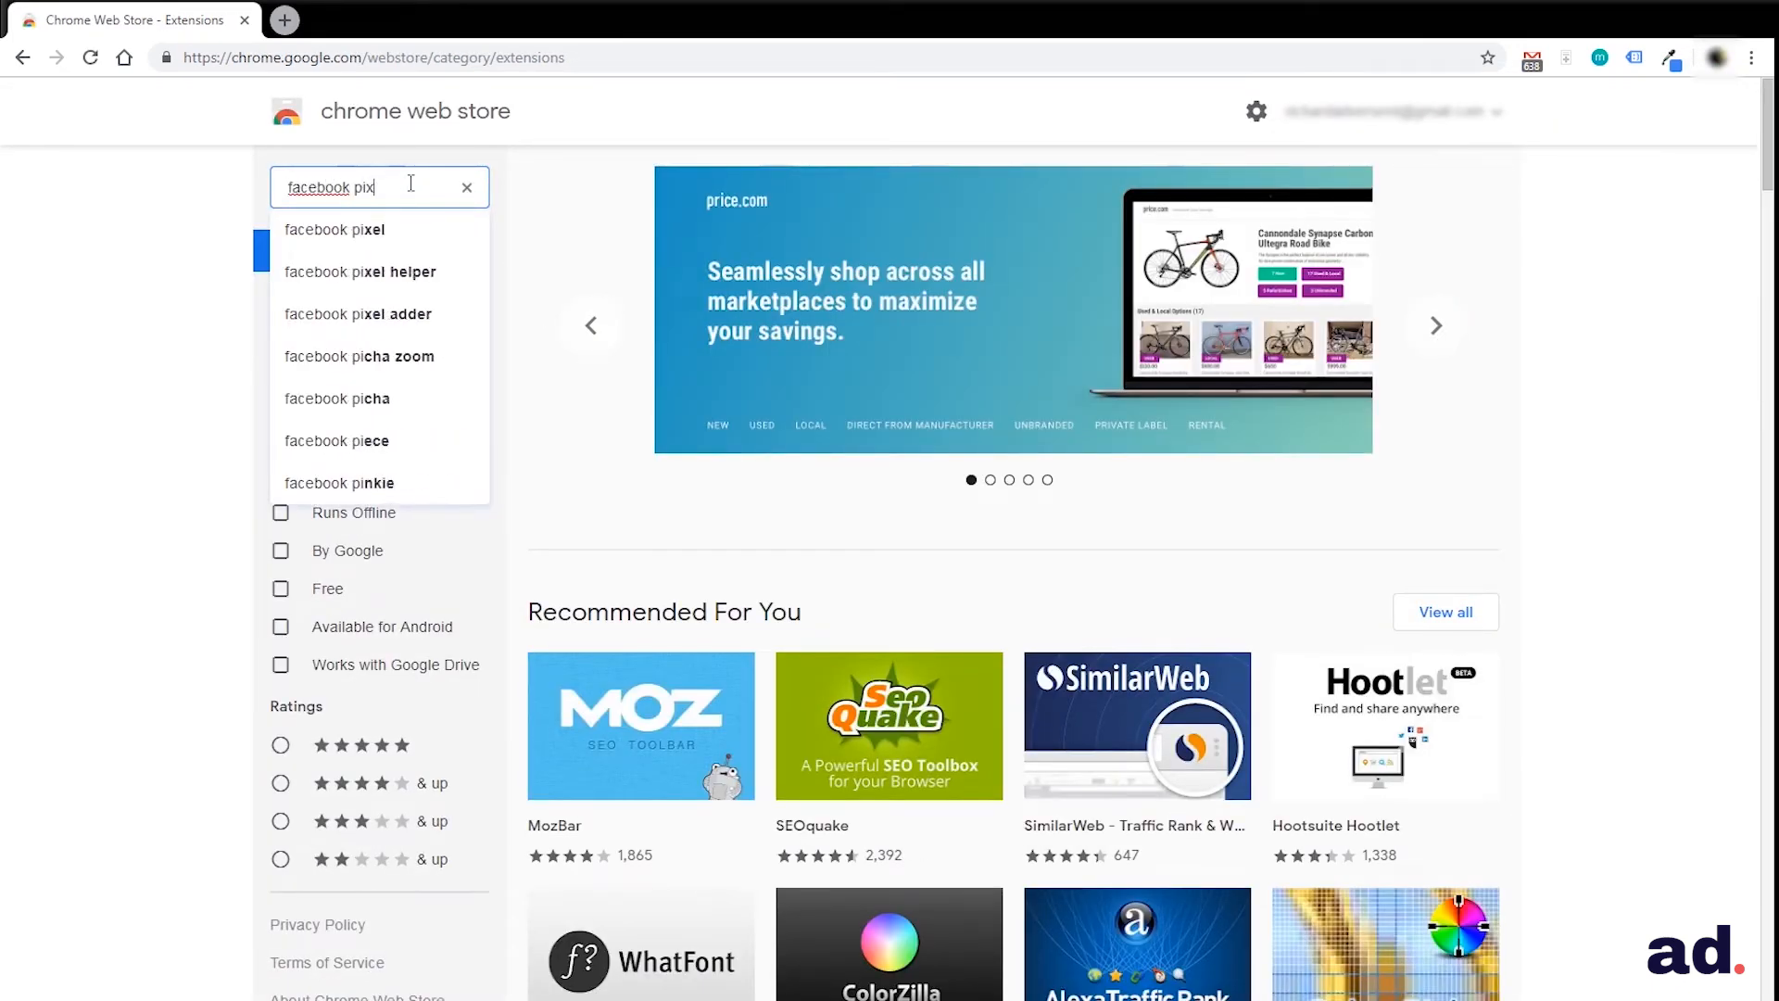
{"action": "type", "text": "el helper"}
{"action": "key", "text": "Return"}
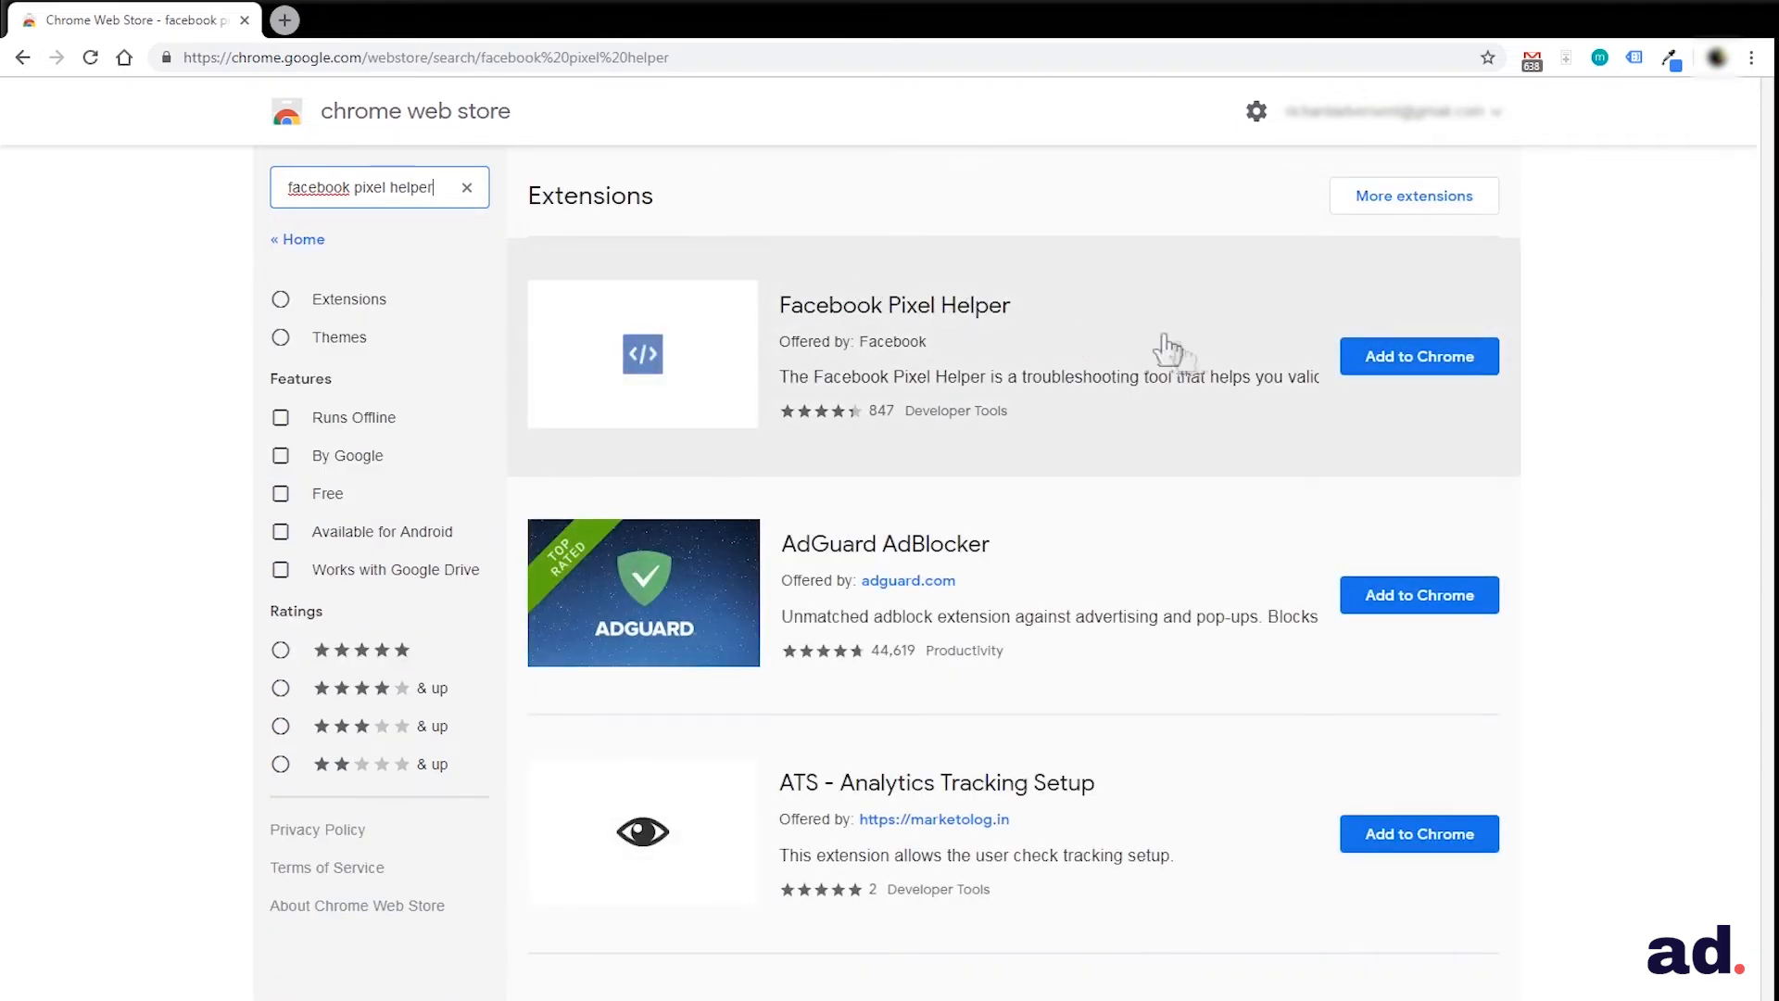
Open the Facebook Pixel Helper extension's page and add it to Chrome
{"action": "left_click", "coordinate": [1238, 287]}
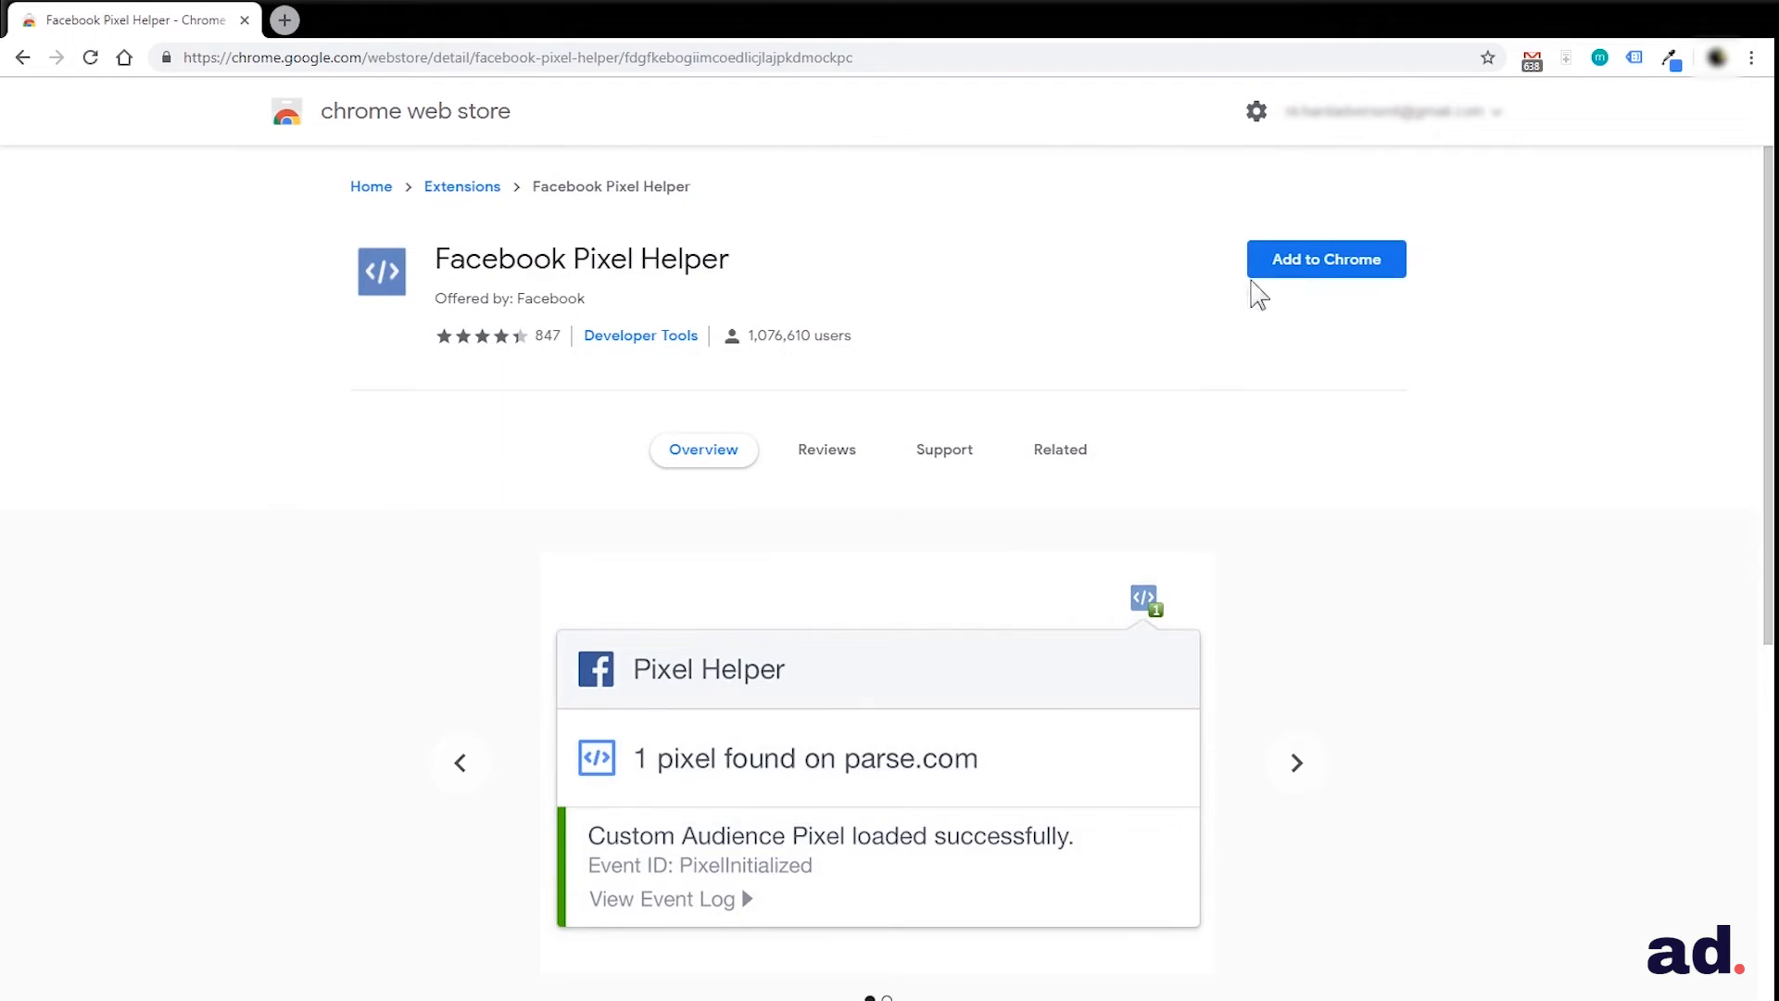
{"action": "left_click", "coordinate": [1313, 264]}
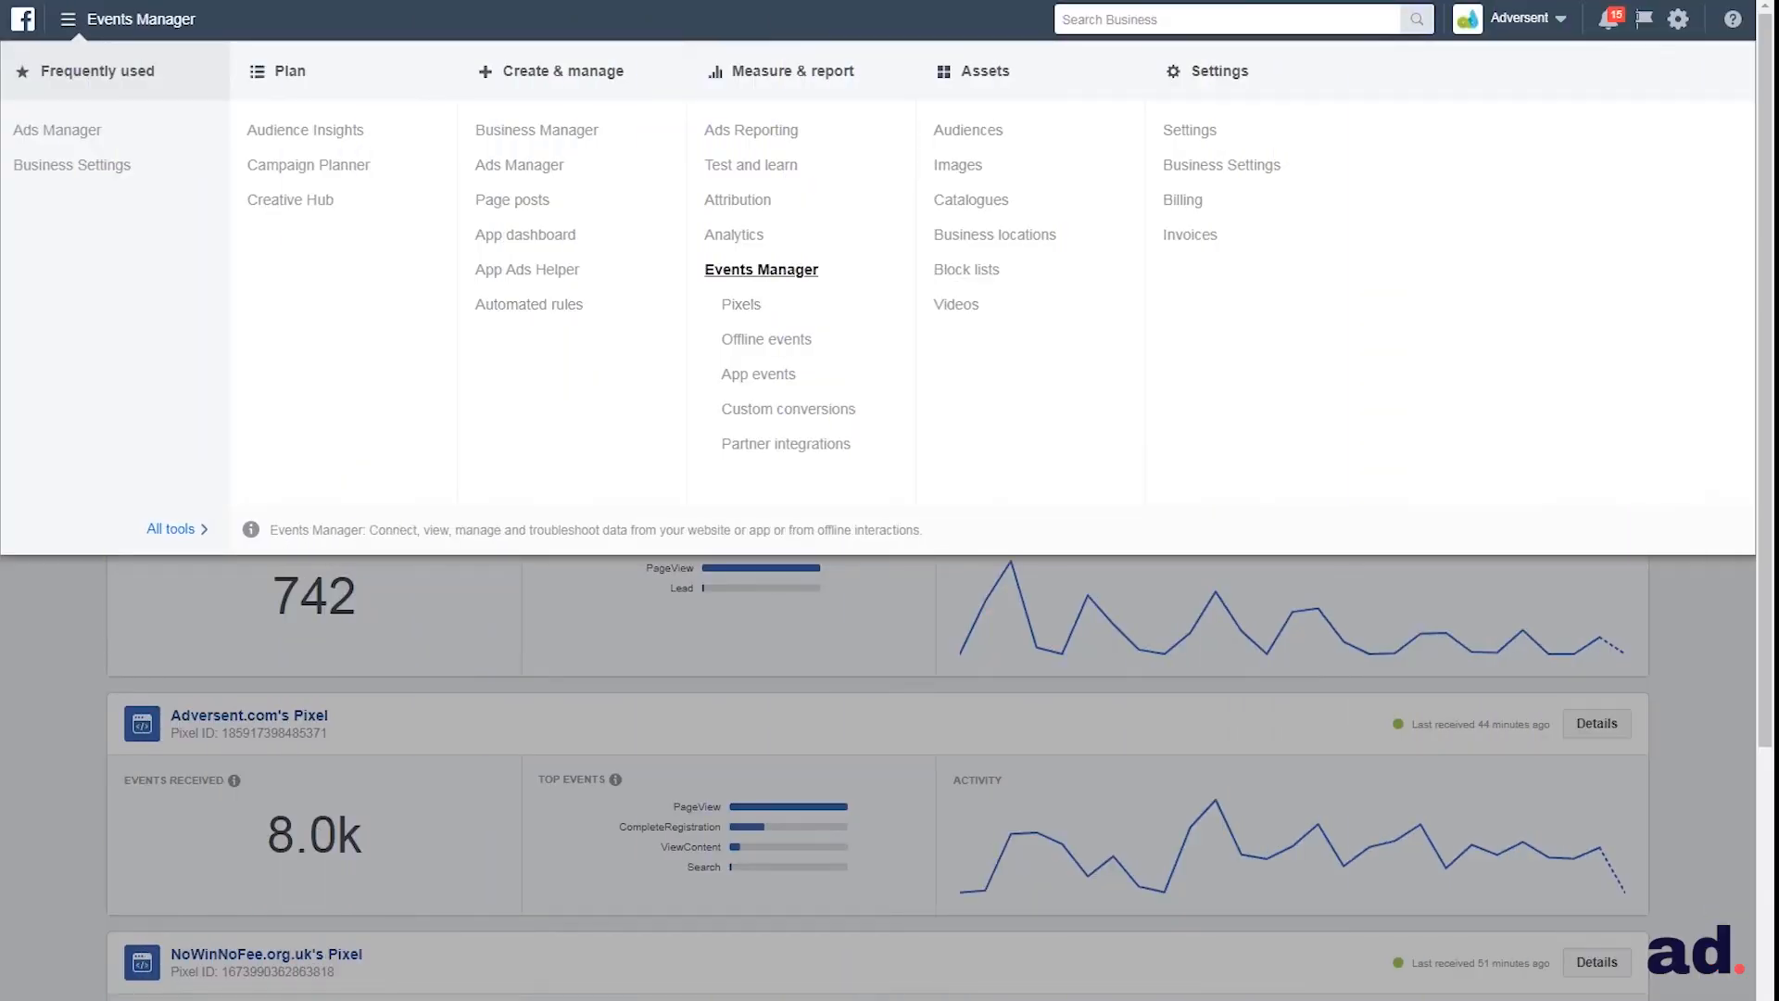
In Facebook Events Manager, open the settings of Adversent.com's Pixel from the pixels page and examine its related audiences
{"action": "left_click", "coordinate": [746, 304]}
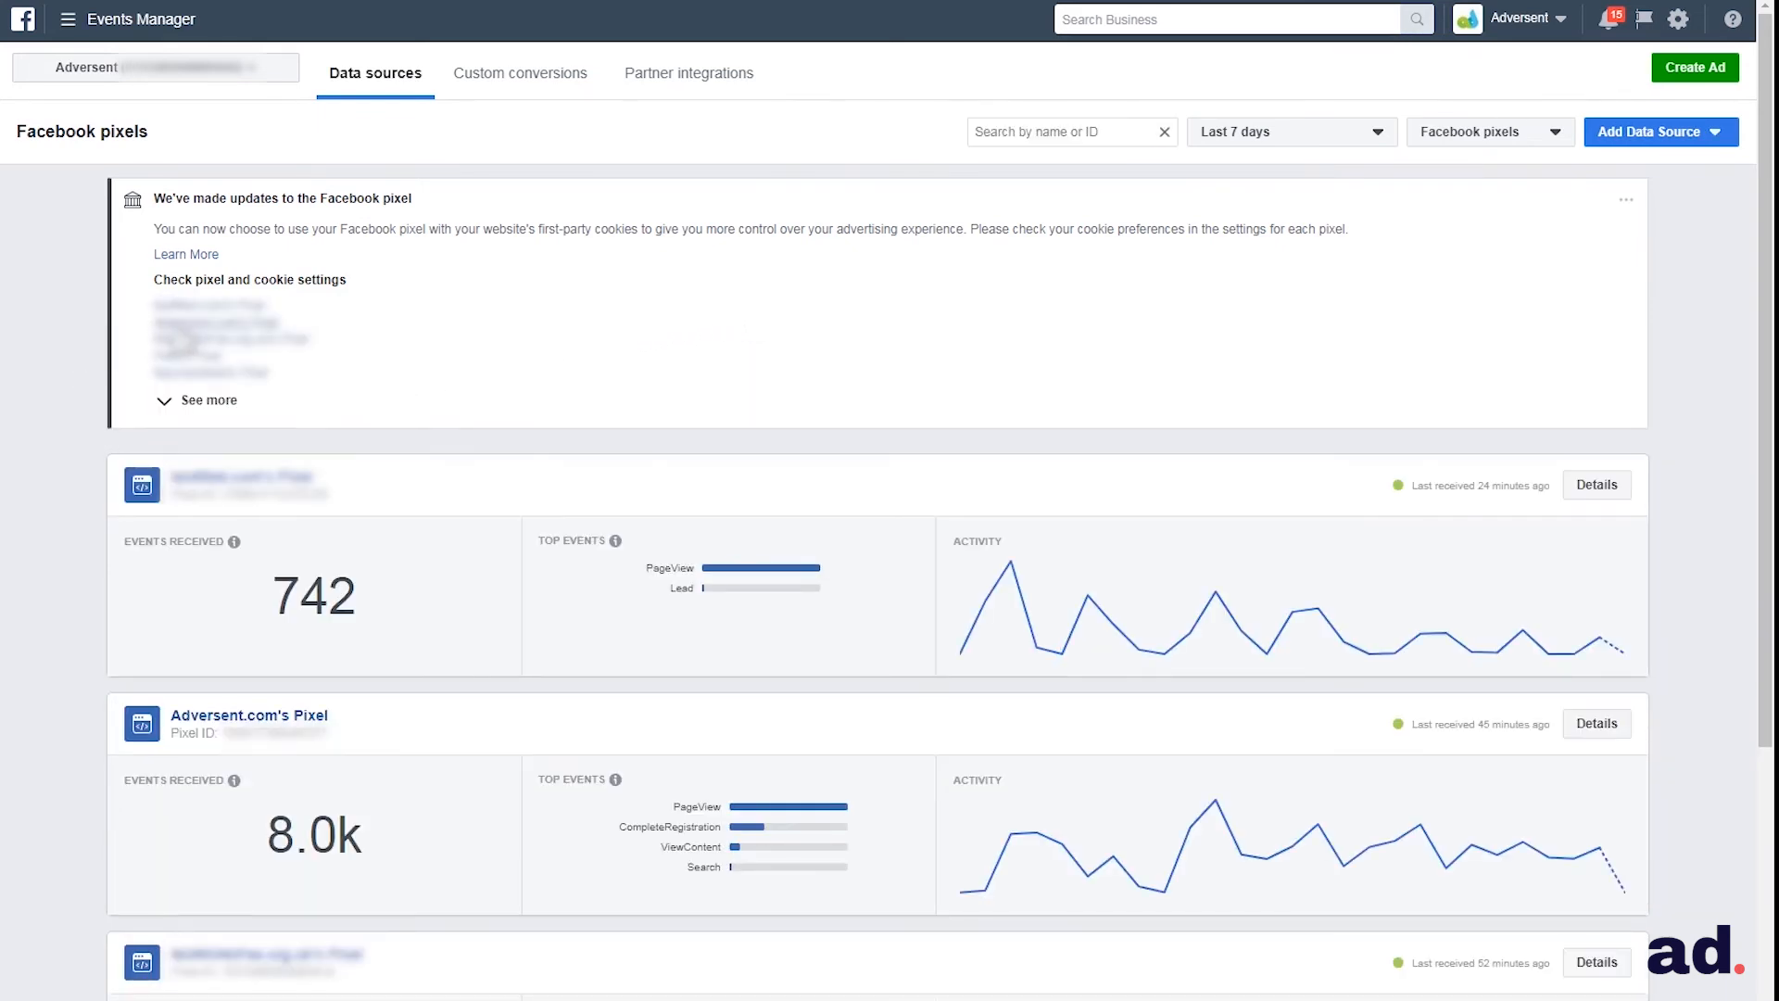
{"action": "left_click", "coordinate": [182, 337]}
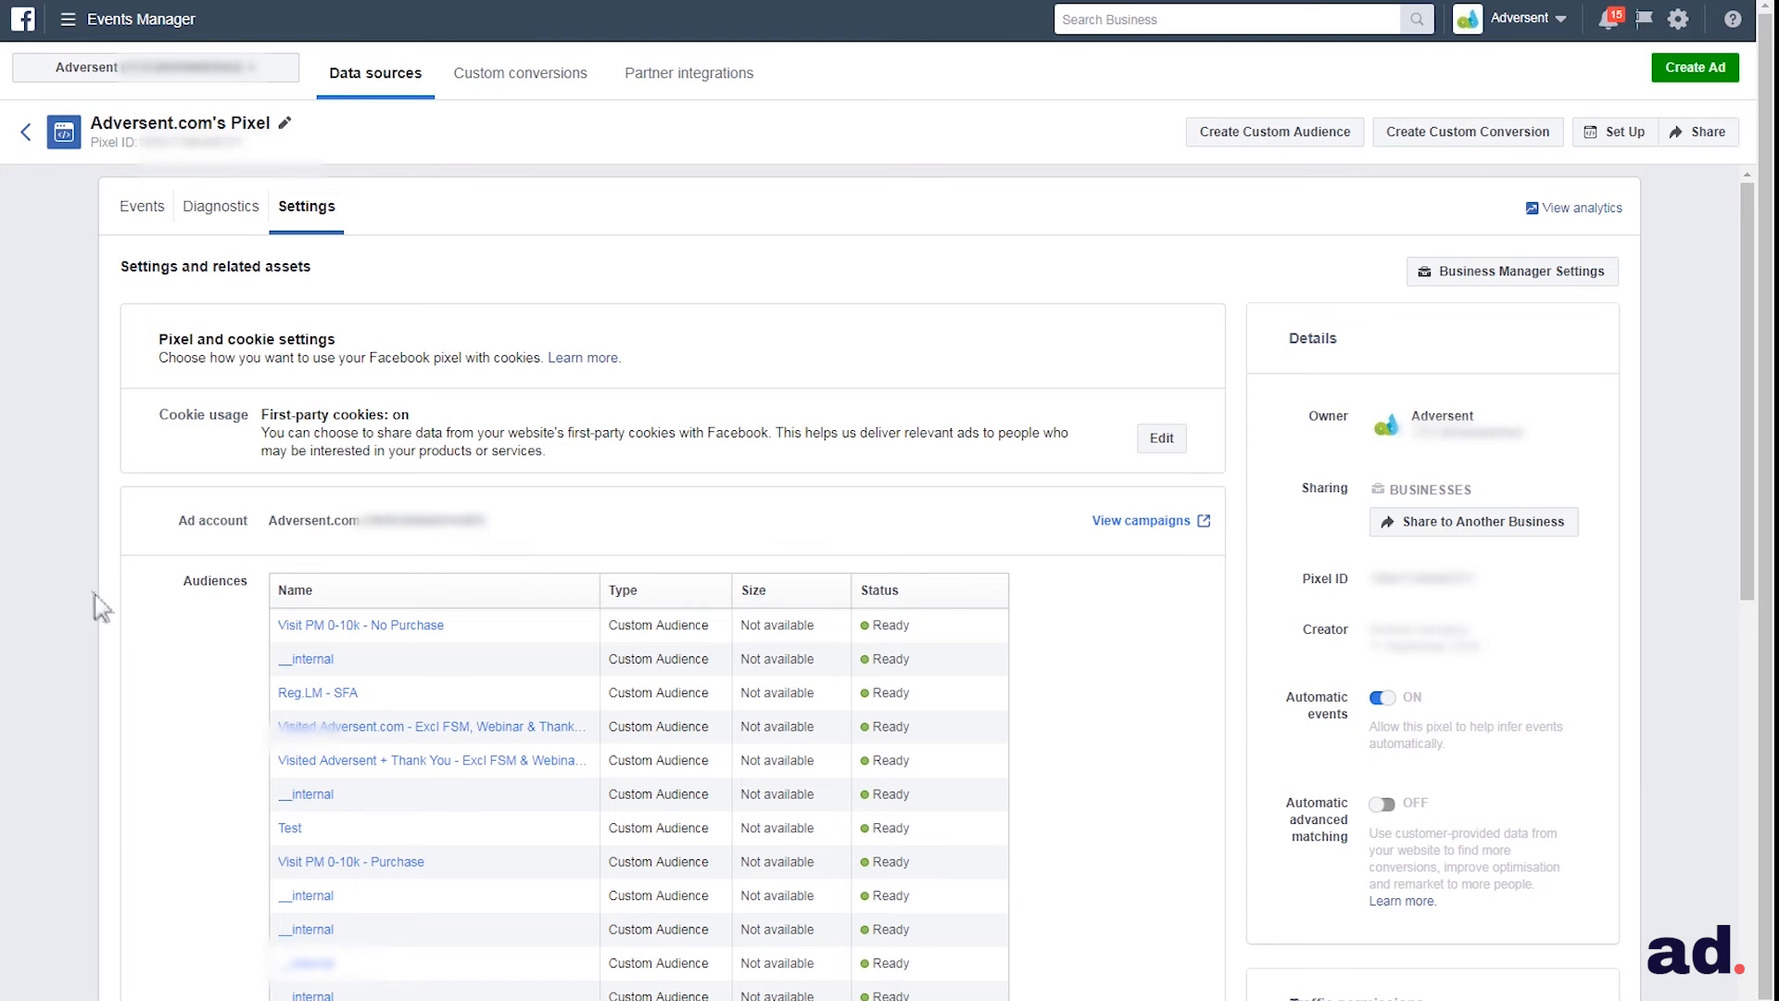
{"action": "scroll", "coordinate": [112, 623], "scroll_direction": "down", "scroll_amount": 1}
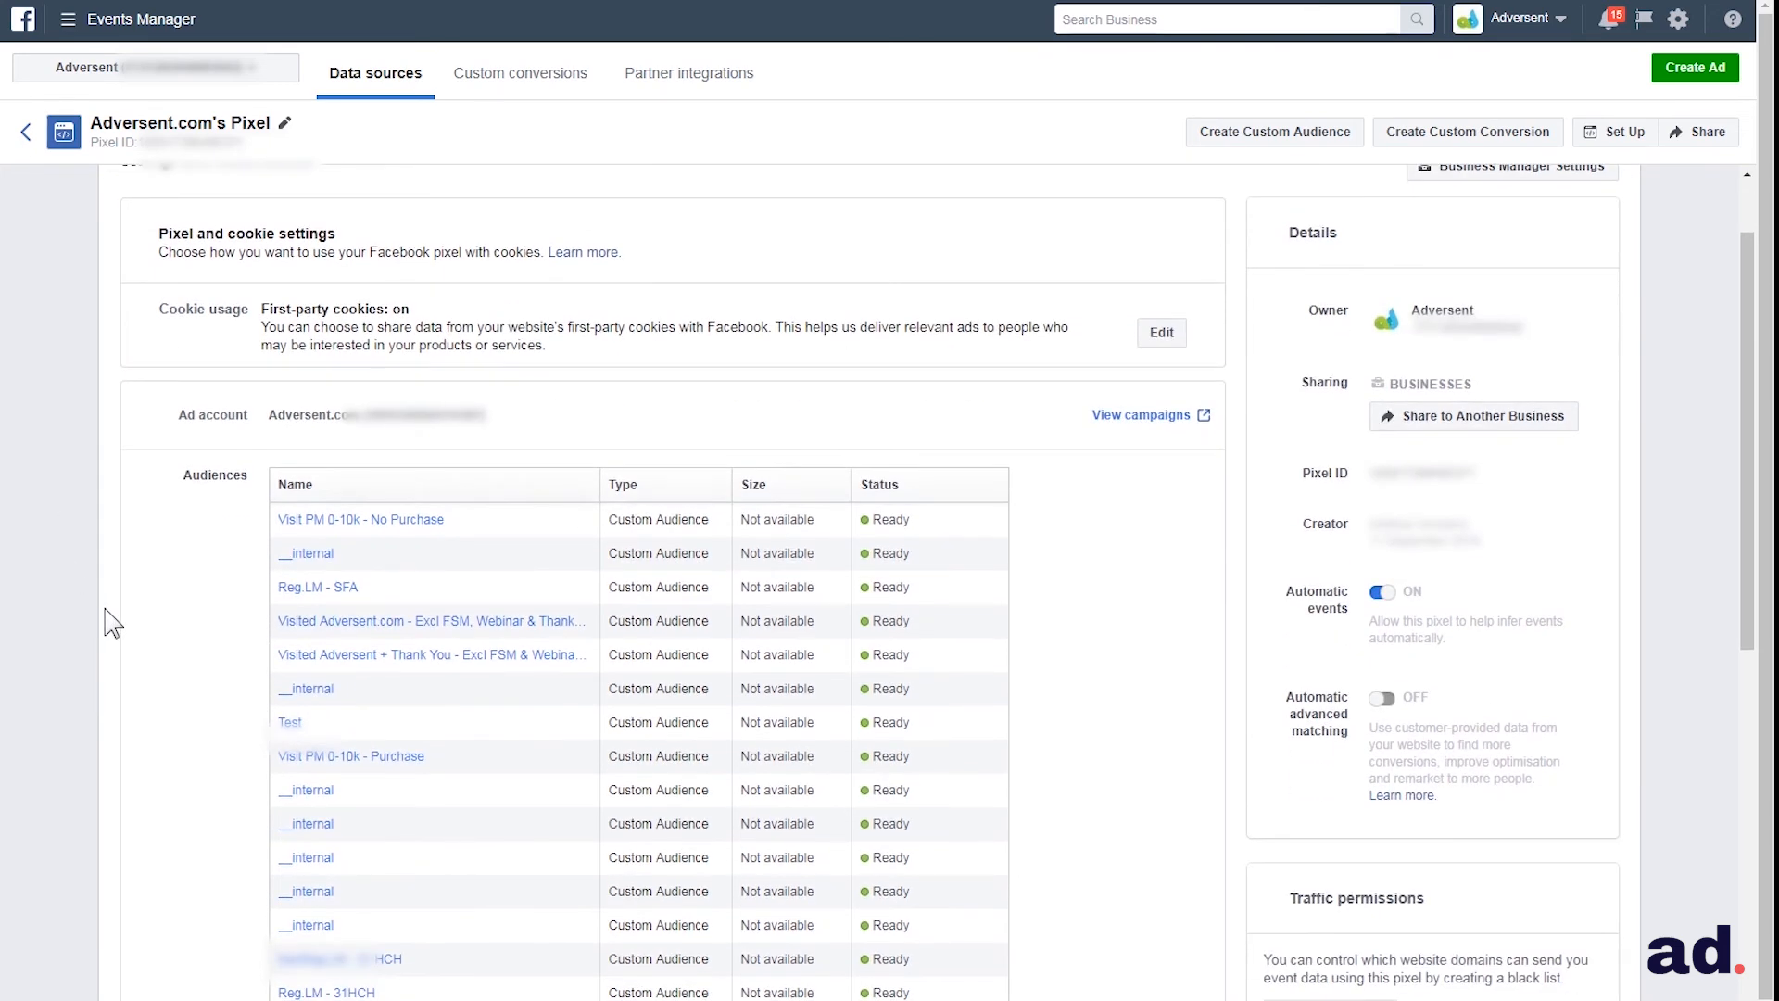
{"action": "scroll", "coordinate": [111, 623], "scroll_direction": "down", "scroll_amount": 1}
{"action": "scroll", "coordinate": [111, 623], "scroll_direction": "down", "scroll_amount": 1}
{"action": "scroll", "coordinate": [111, 622], "scroll_direction": "down", "scroll_amount": 3}
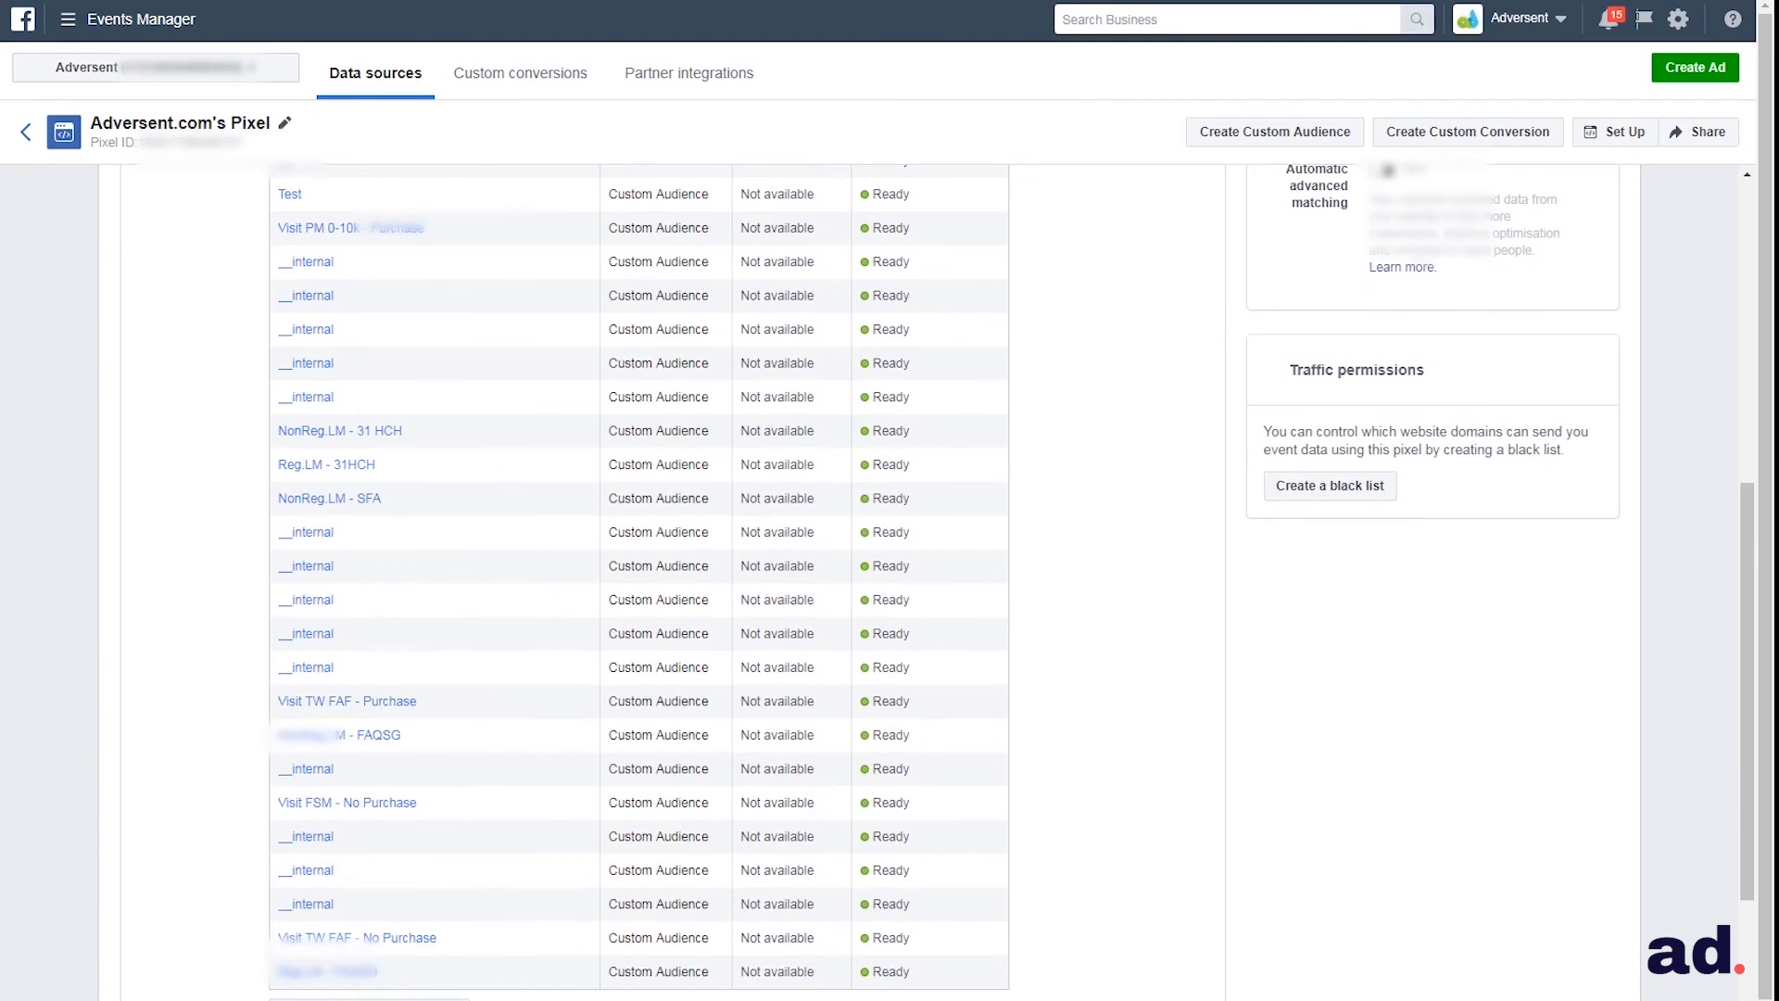